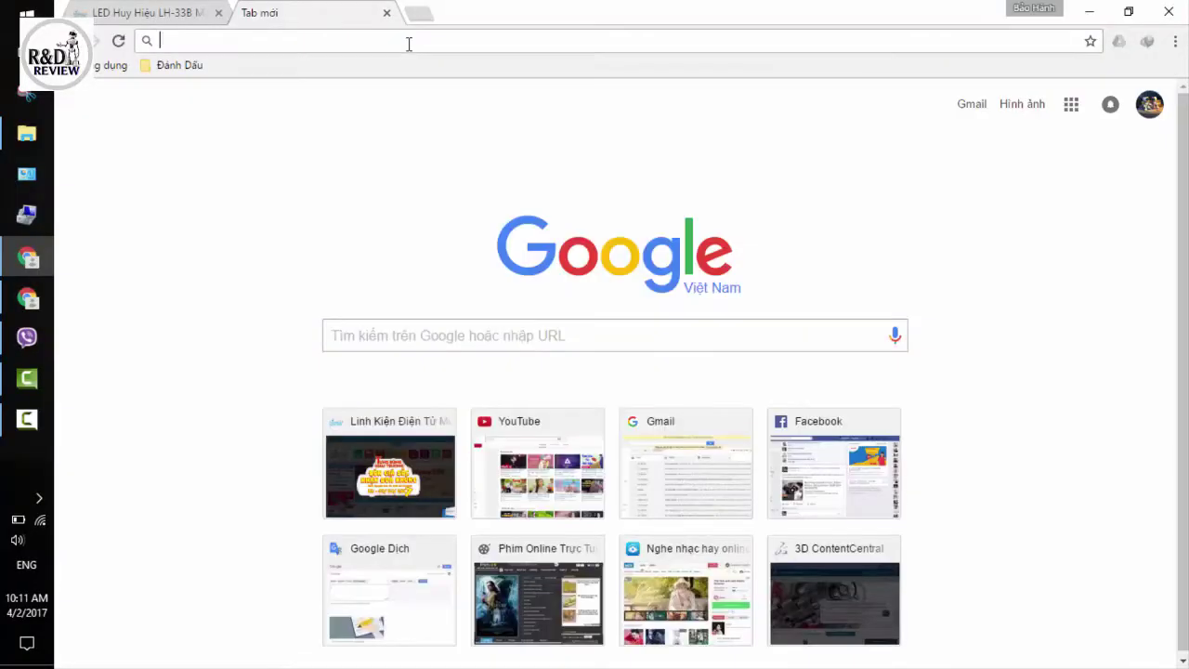
Step: Open banlinhkien.vn, dismiss the promotion popup and search the shop for 'led huy hiệu'
type("ba")
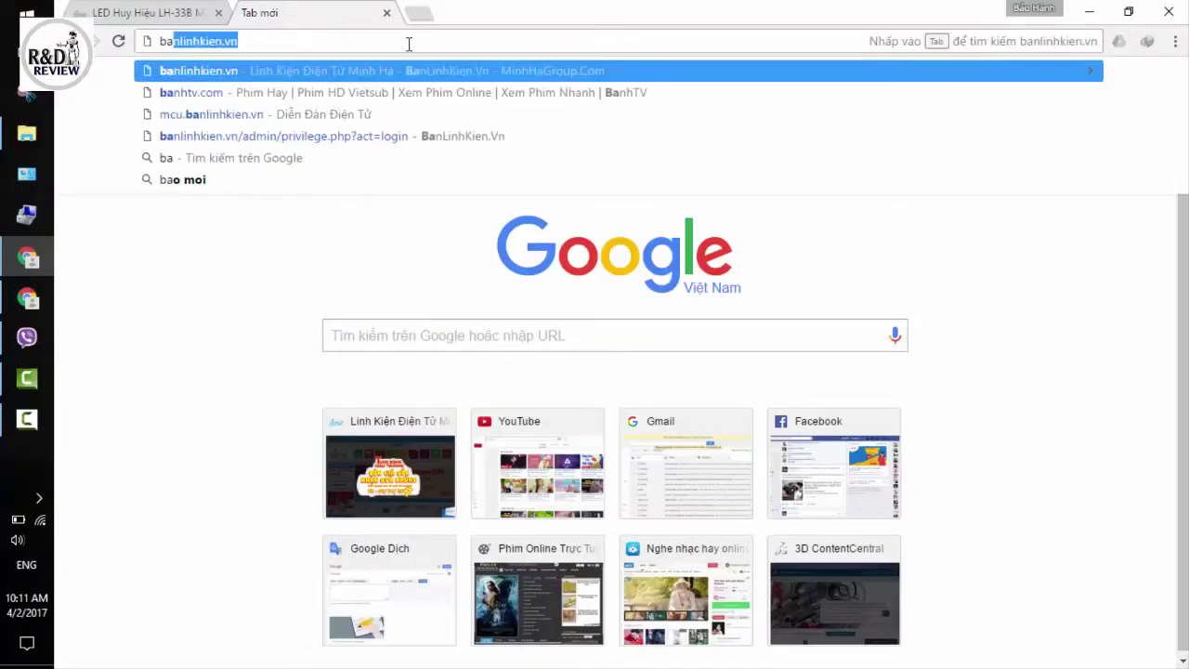
key("Return")
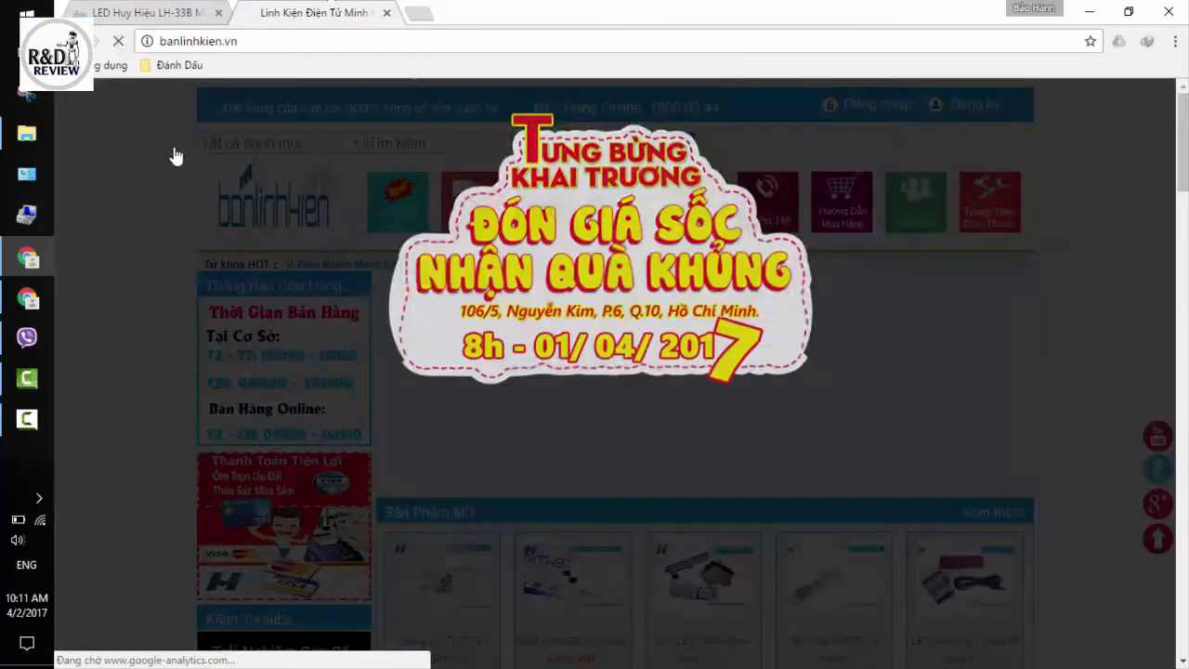
left_click(789, 181)
left_click(425, 148)
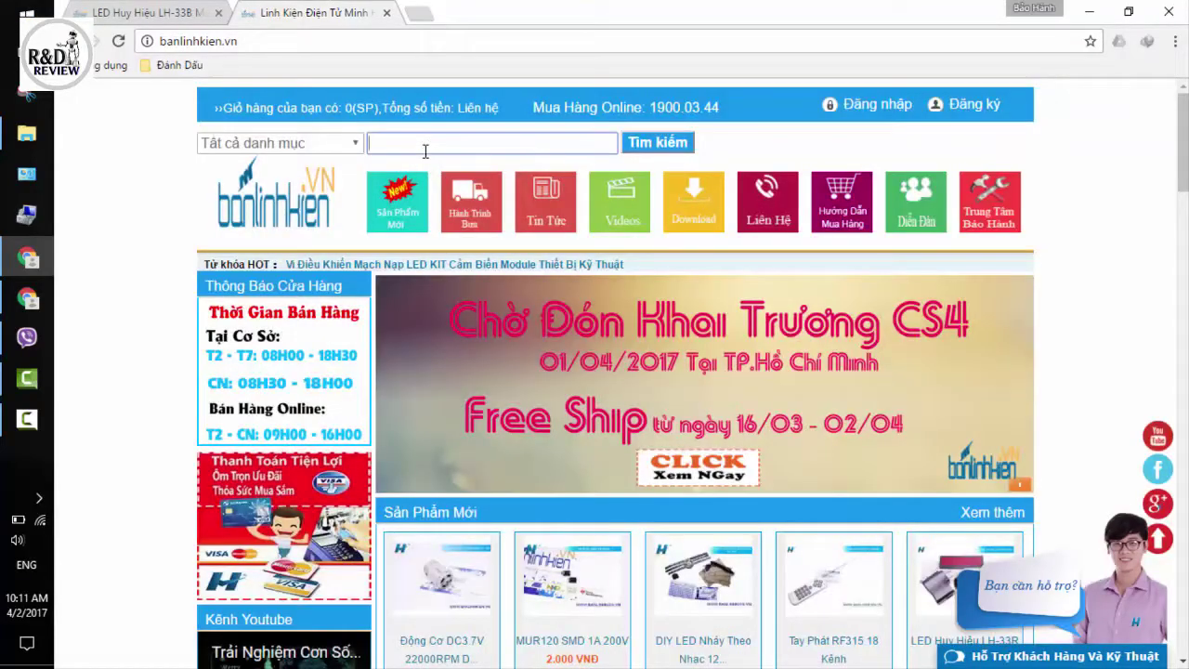
type("led huy hiệu")
key("Return")
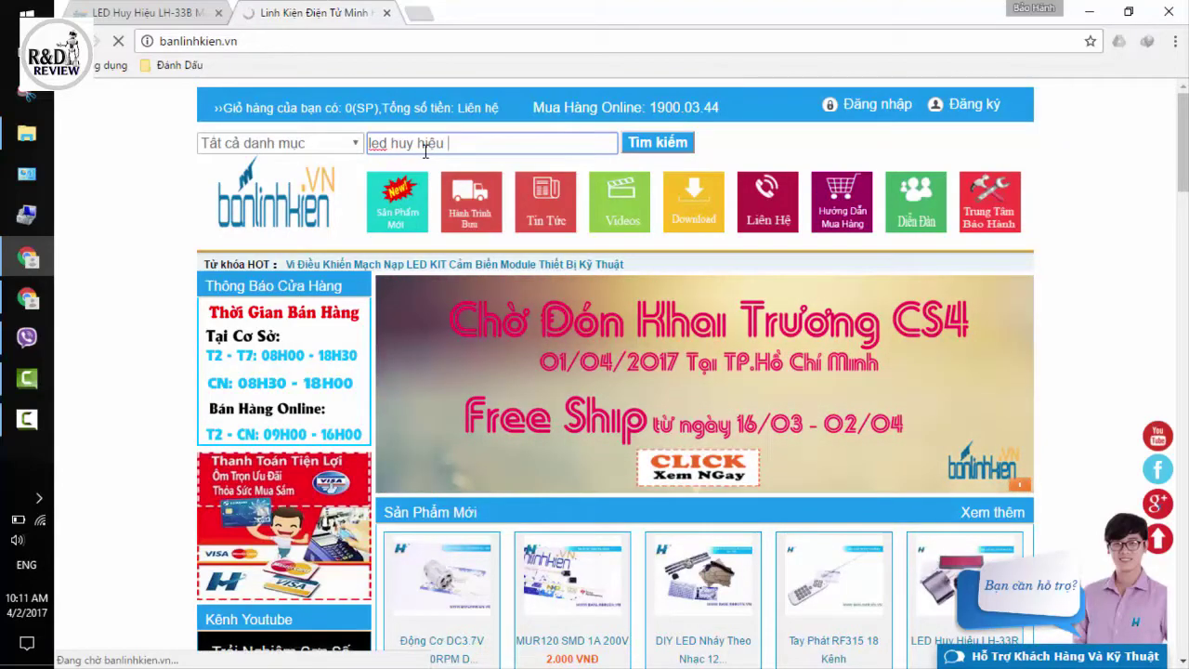
Step: Open the LED Huy Hiệu LH-33R product page and scroll to its Download section
scroll(455, 242, "down", 2)
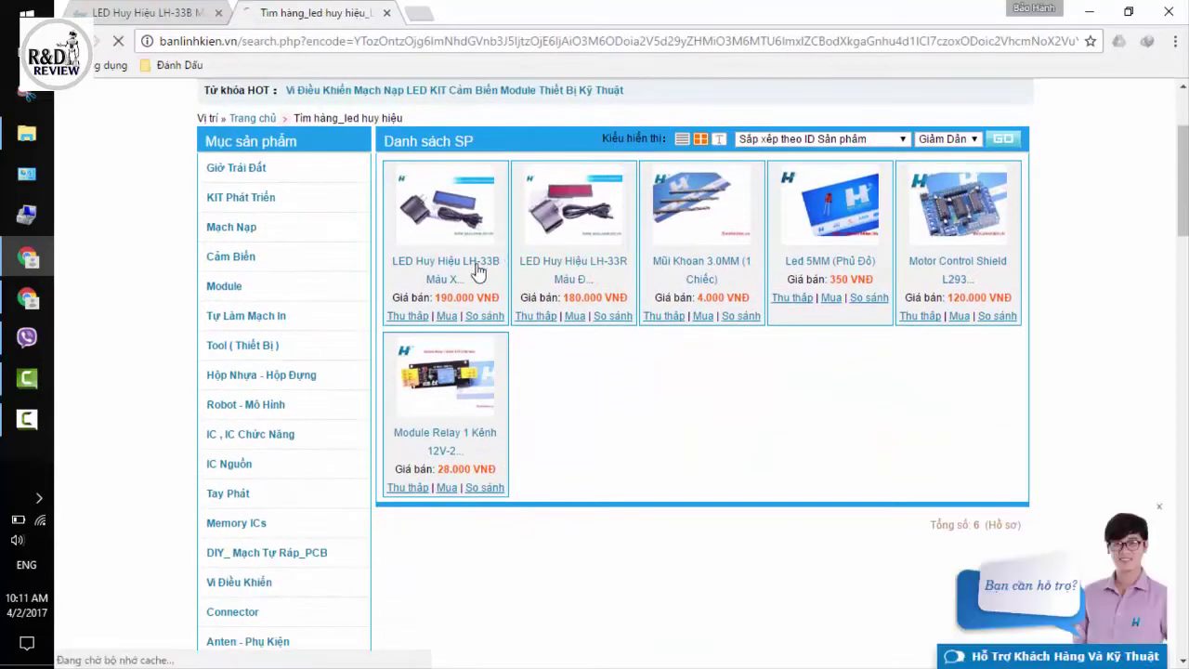
left_click(570, 267)
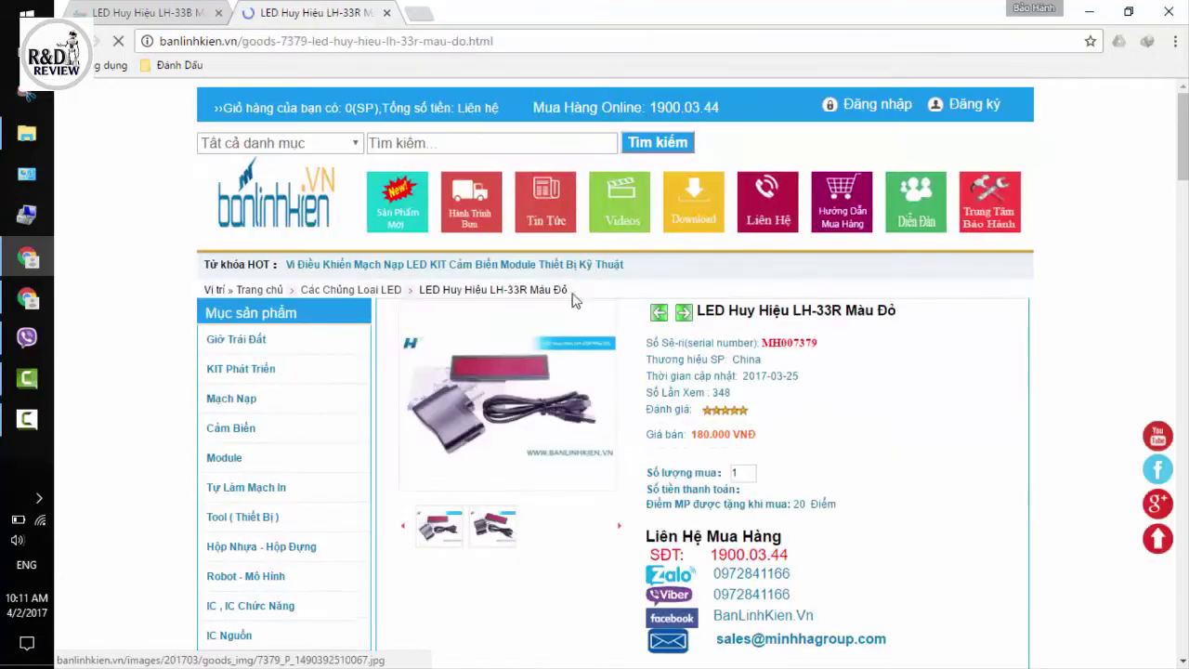
scroll(570, 317, "down", 7)
scroll(570, 317, "down", 5)
scroll(565, 326, "up", 3)
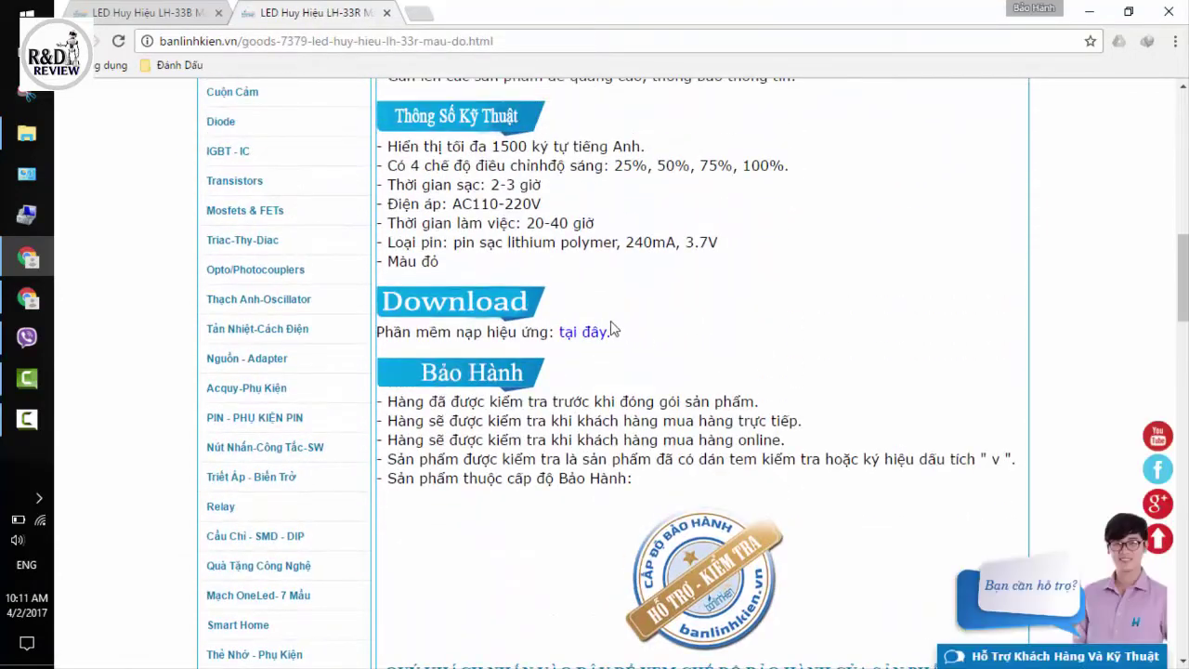
Step: Follow the 'tại đây' link and use IDM to save the 28.58 MB LEDHUYHIEU.rar from Fshare to the Desktop
left_click(588, 333)
left_click(446, 455)
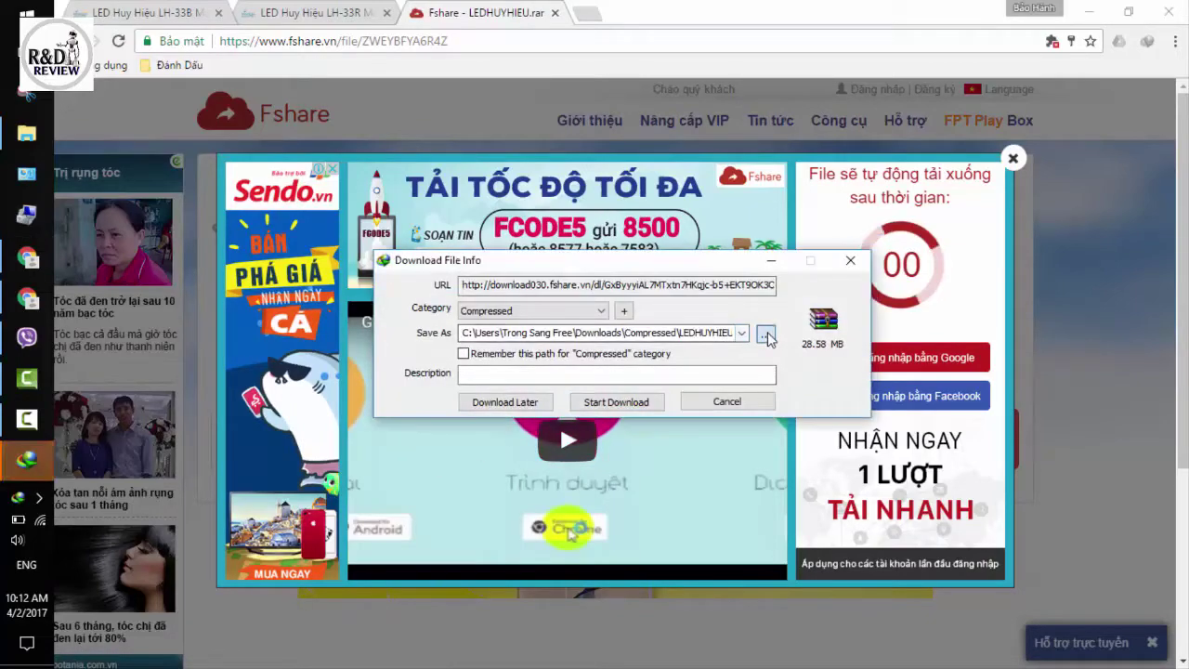
left_click(401, 202)
left_click(774, 395)
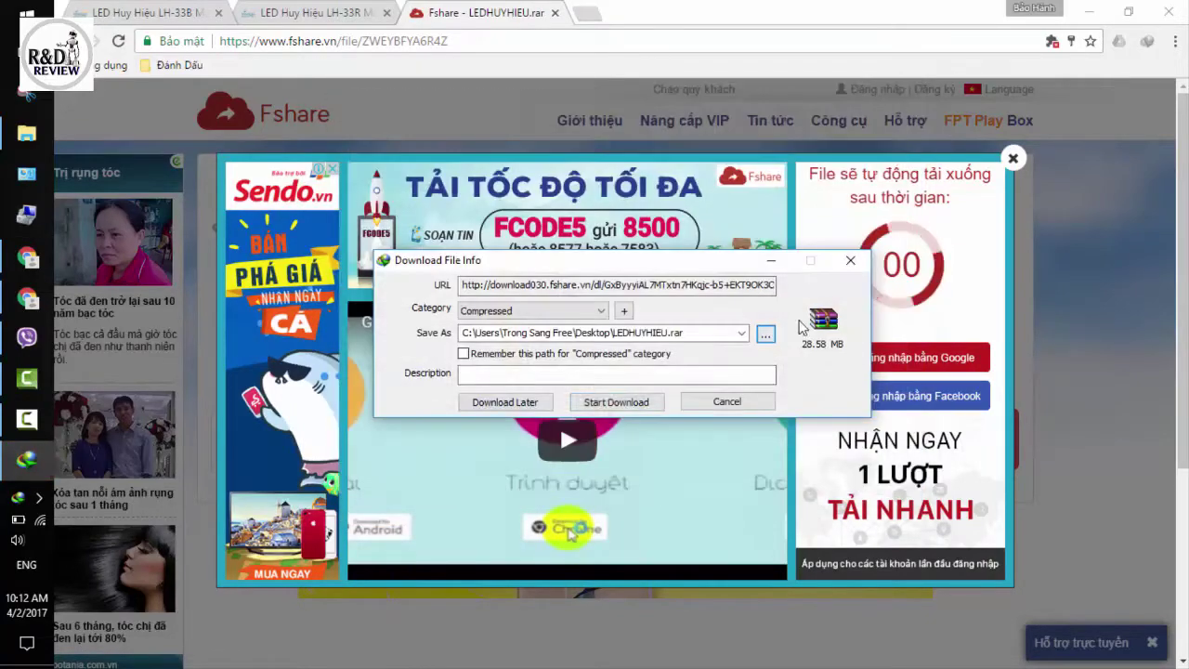
left_click(618, 401)
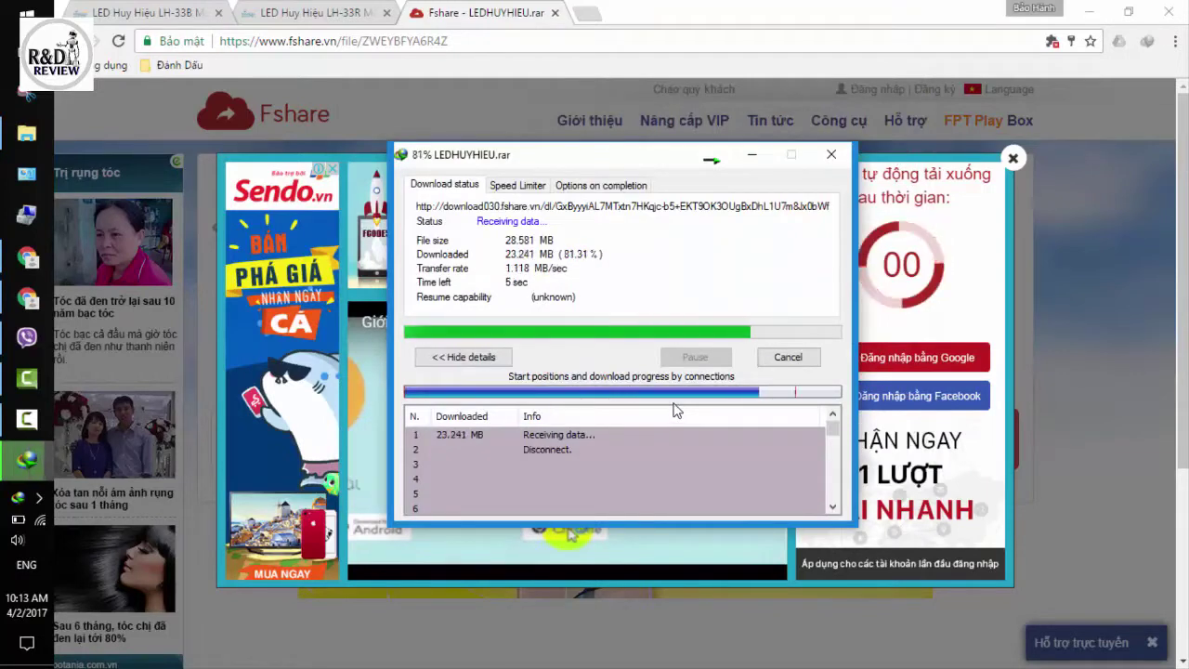
left_click(674, 395)
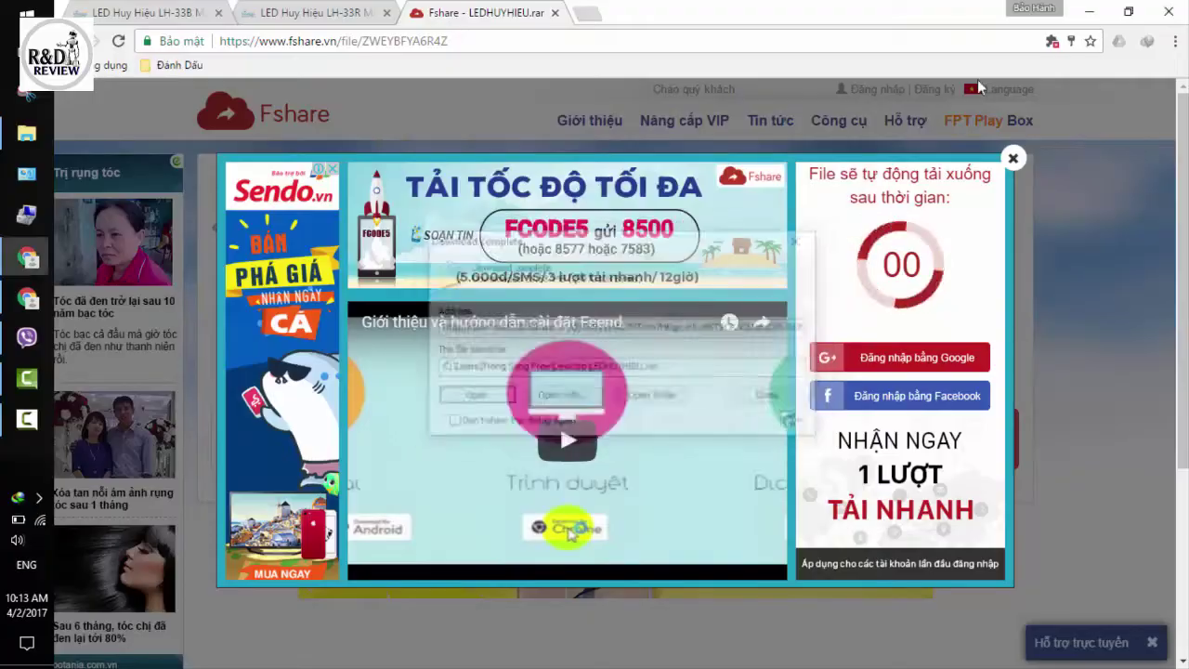
left_click(1092, 14)
Step: Extract LEDHUYHIEU.rar on the Desktop into a LEDHUYHIEU folder
left_click_drag(351, 28, 428, 28)
right_click(420, 28)
left_click(507, 116)
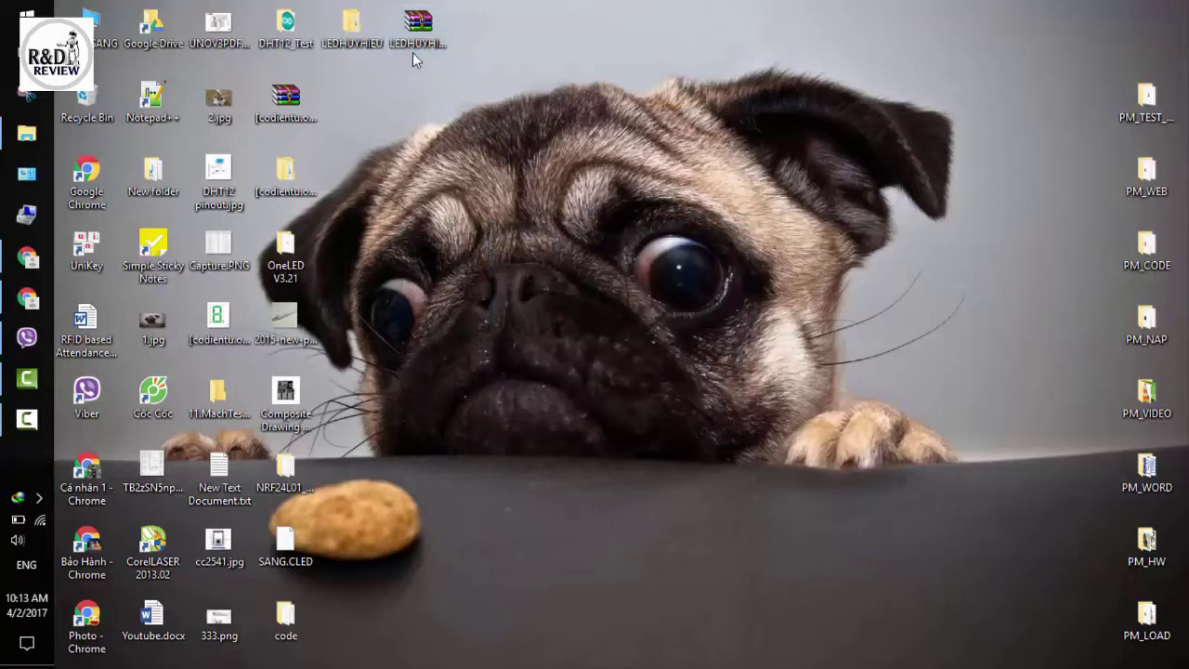
Step: Open the LEDHUYHIEU folder and its subfolder, and run the MiniLED program as administrator
left_click_drag(372, 35, 569, 37)
double_click(557, 37)
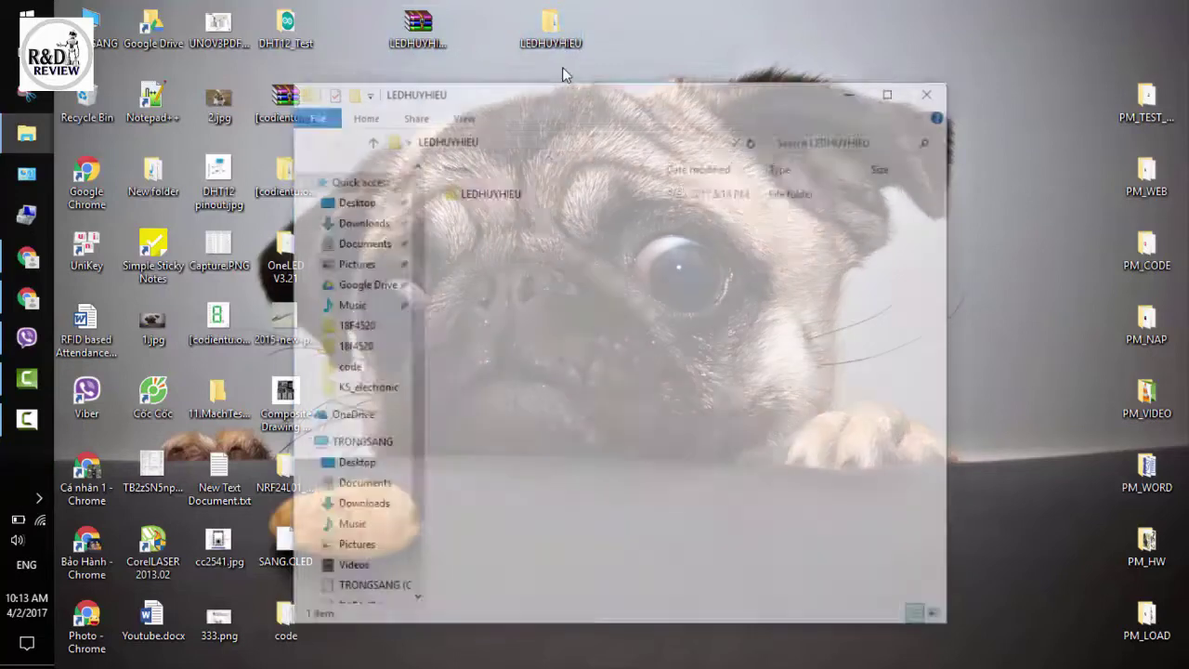
double_click(488, 191)
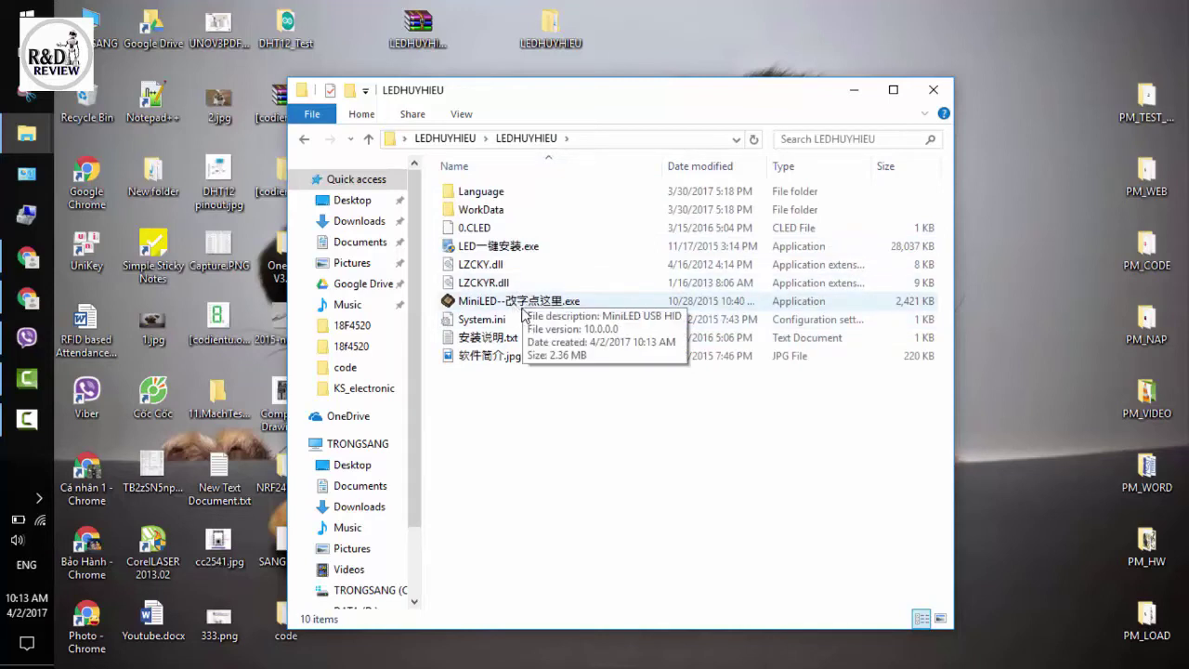
left_click(474, 304)
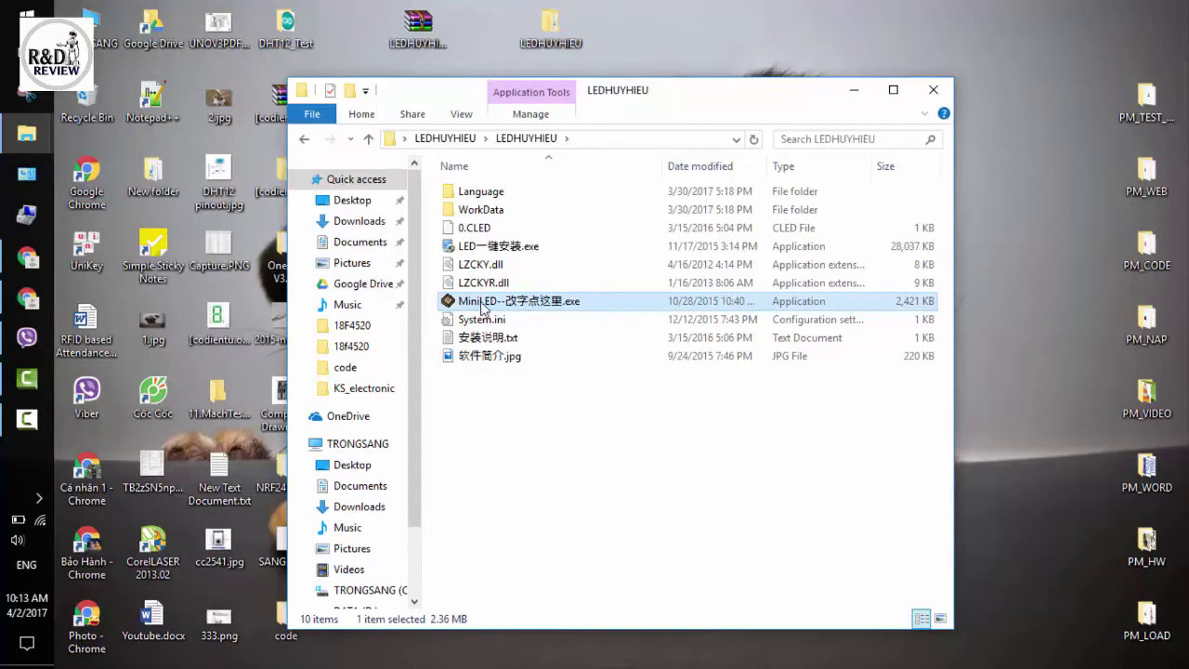
right_click(537, 307)
left_click(608, 240)
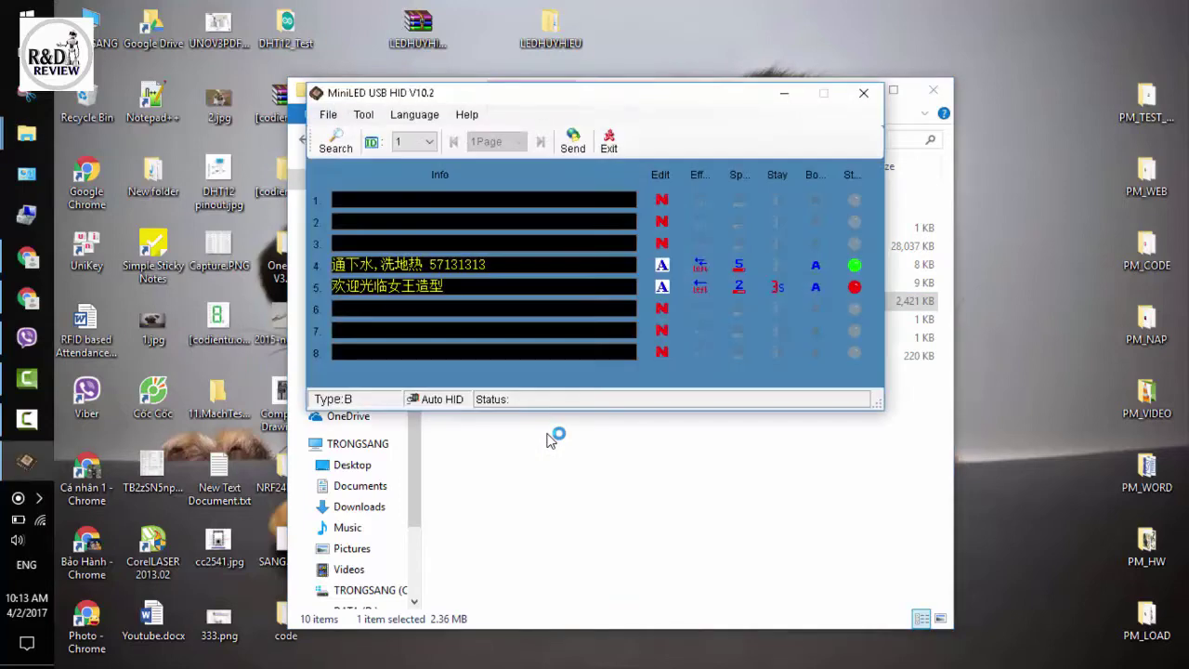
left_click_drag(583, 93, 669, 66)
left_click(414, 87)
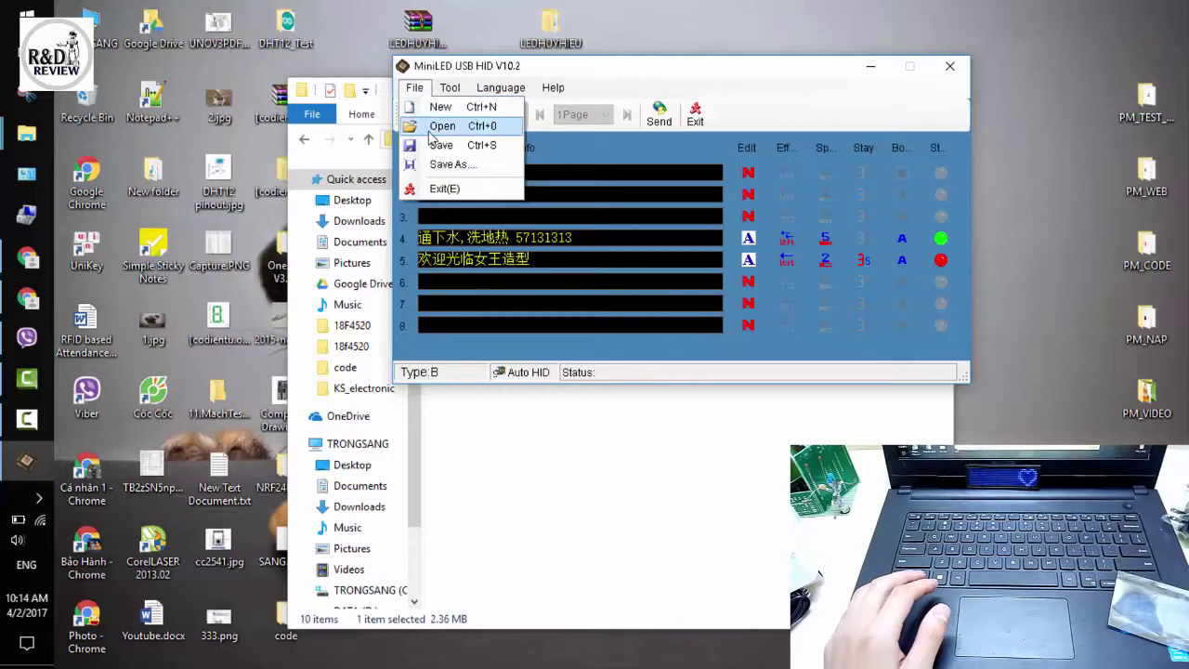
left_click(450, 87)
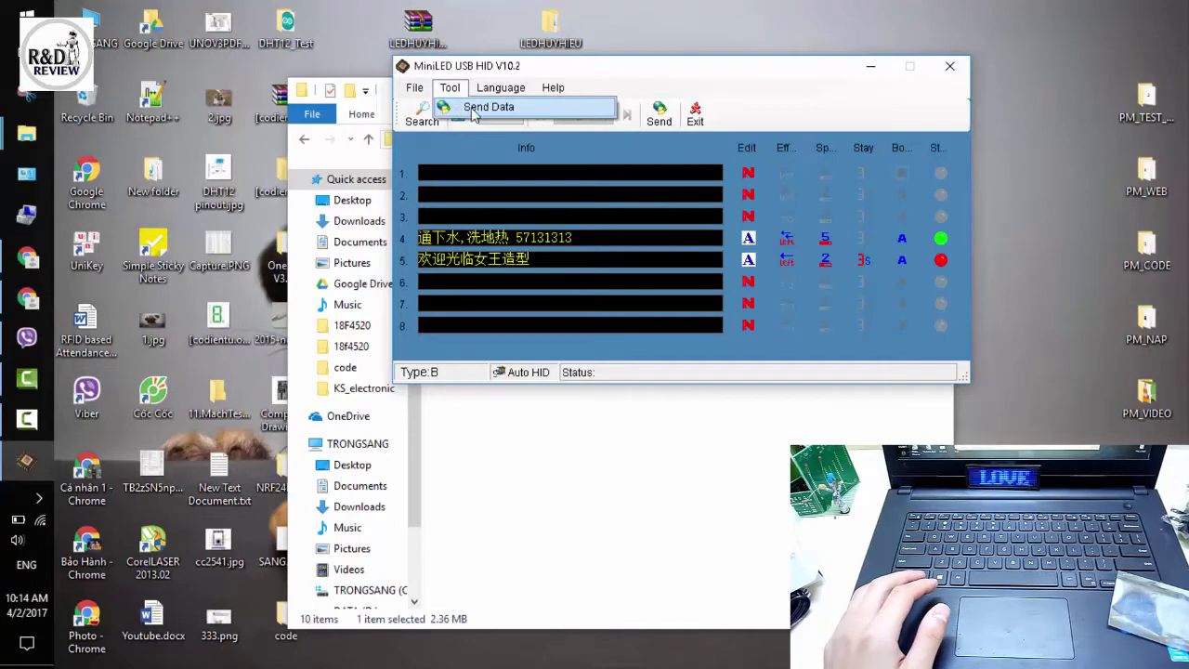
mouse_move(500, 87)
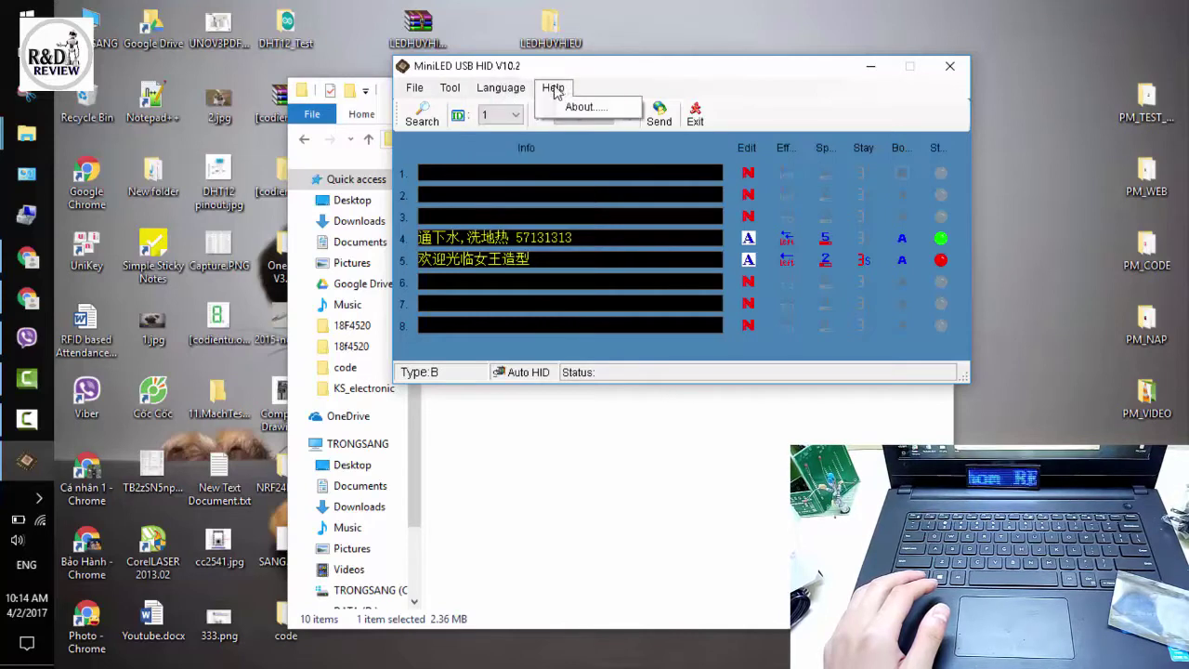
left_click(658, 92)
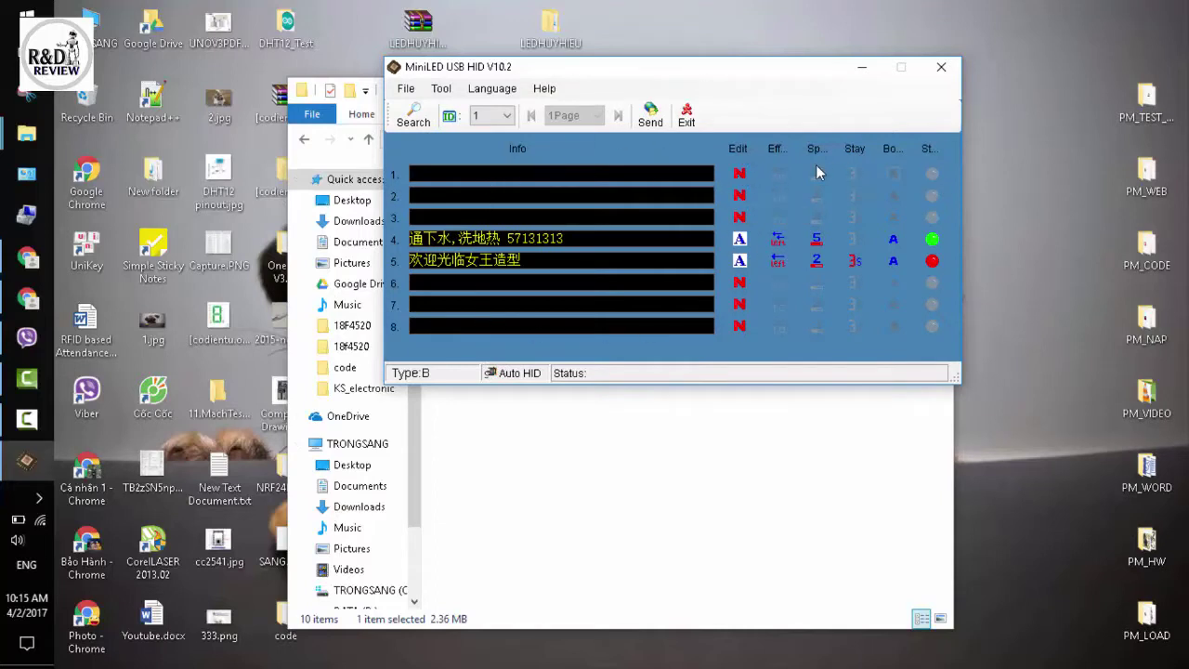
Step: Start a TXT message for line 1 and enter 'Nhom Review'
left_click(740, 176)
left_click(742, 174)
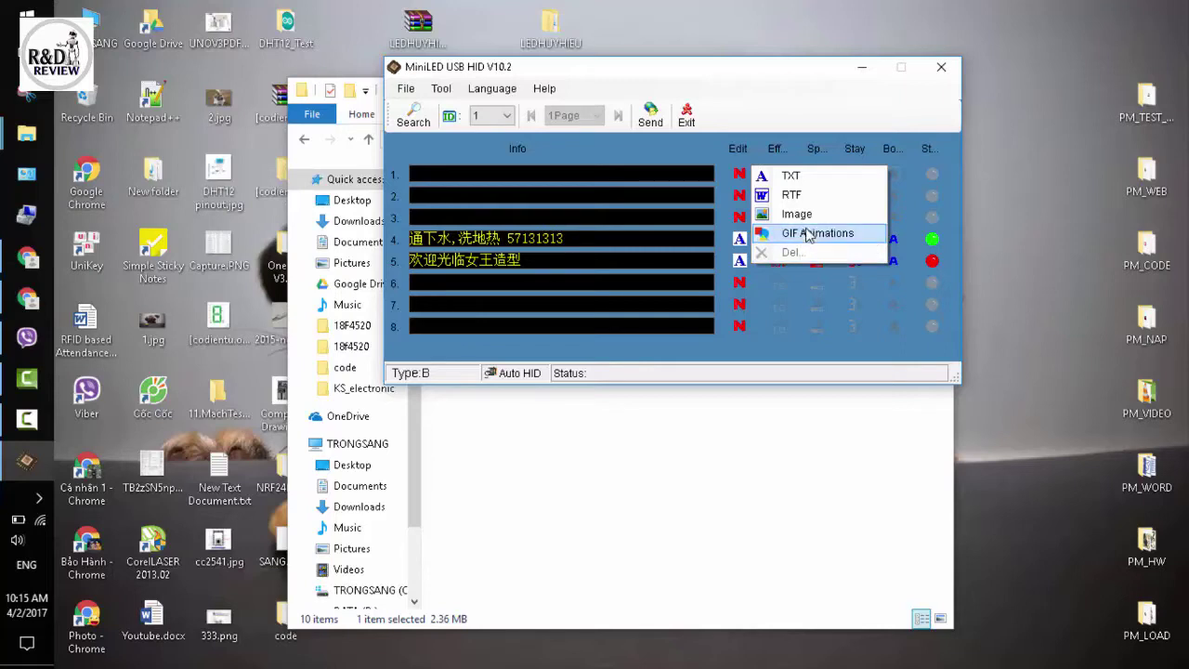
left_click(789, 177)
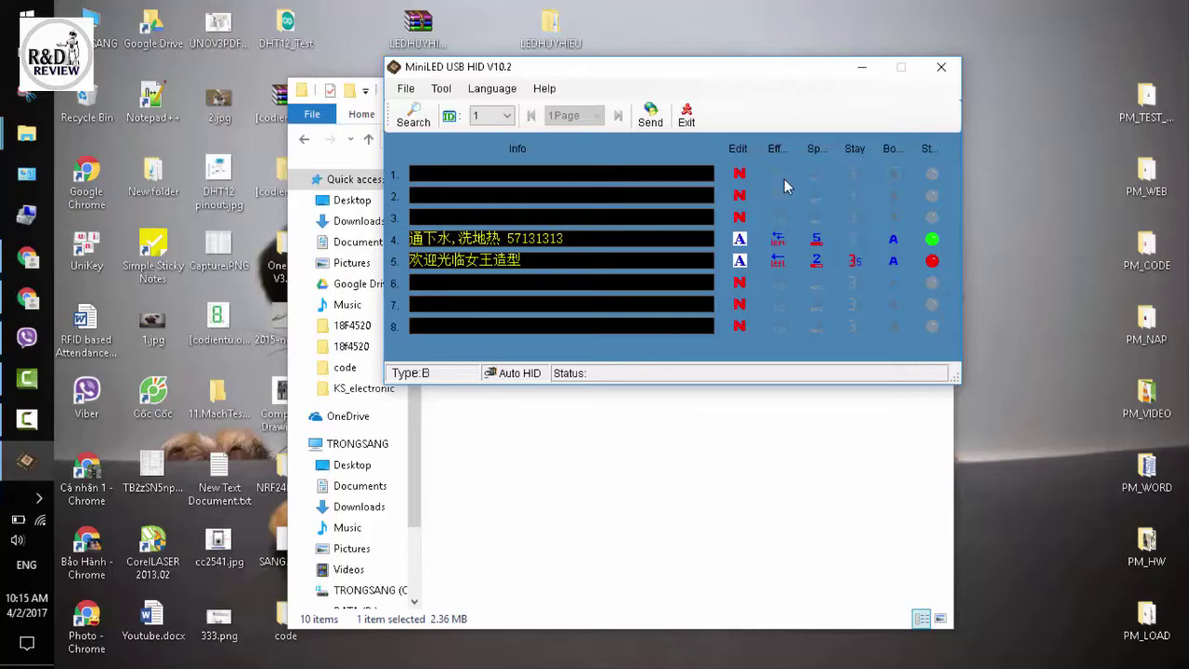
left_click_drag(649, 178, 655, 87)
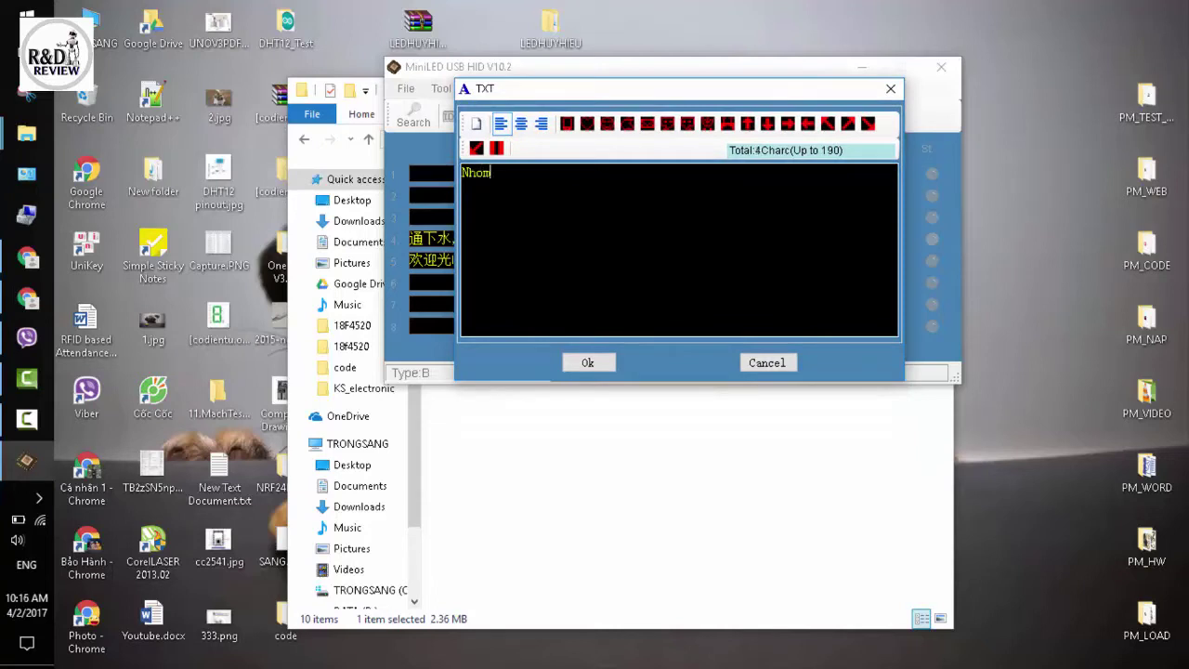
type("Nhom Review >>>>>>")
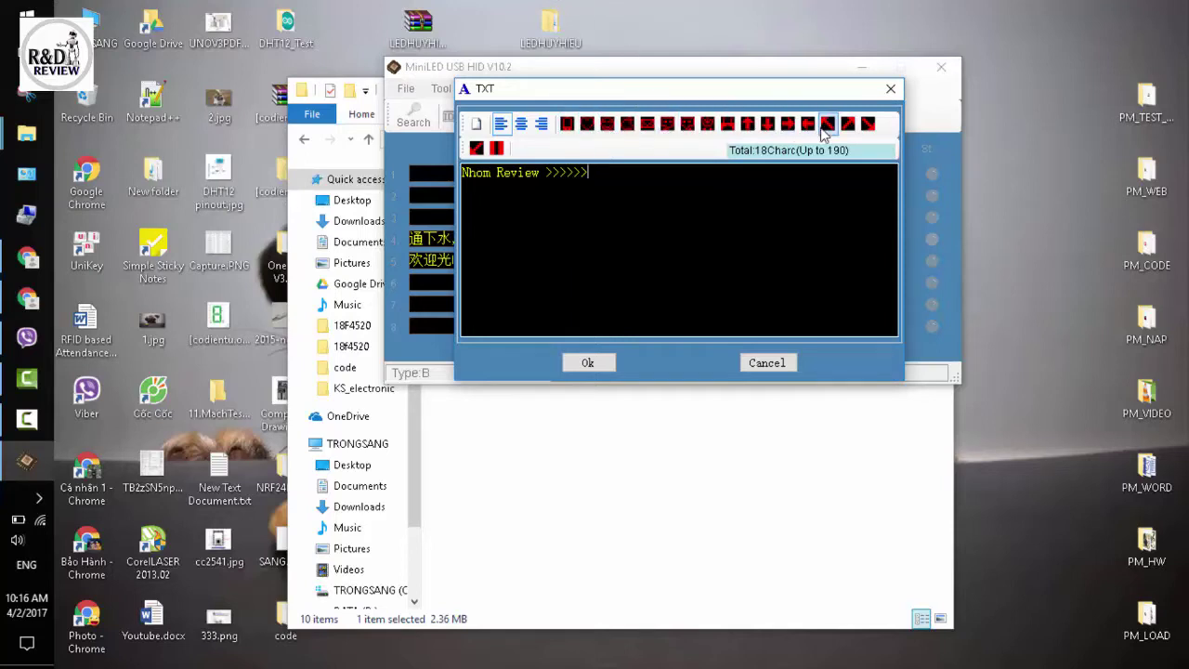
Step: Try centre and right alignment, leaving the line 1 text left-aligned
left_click(522, 127)
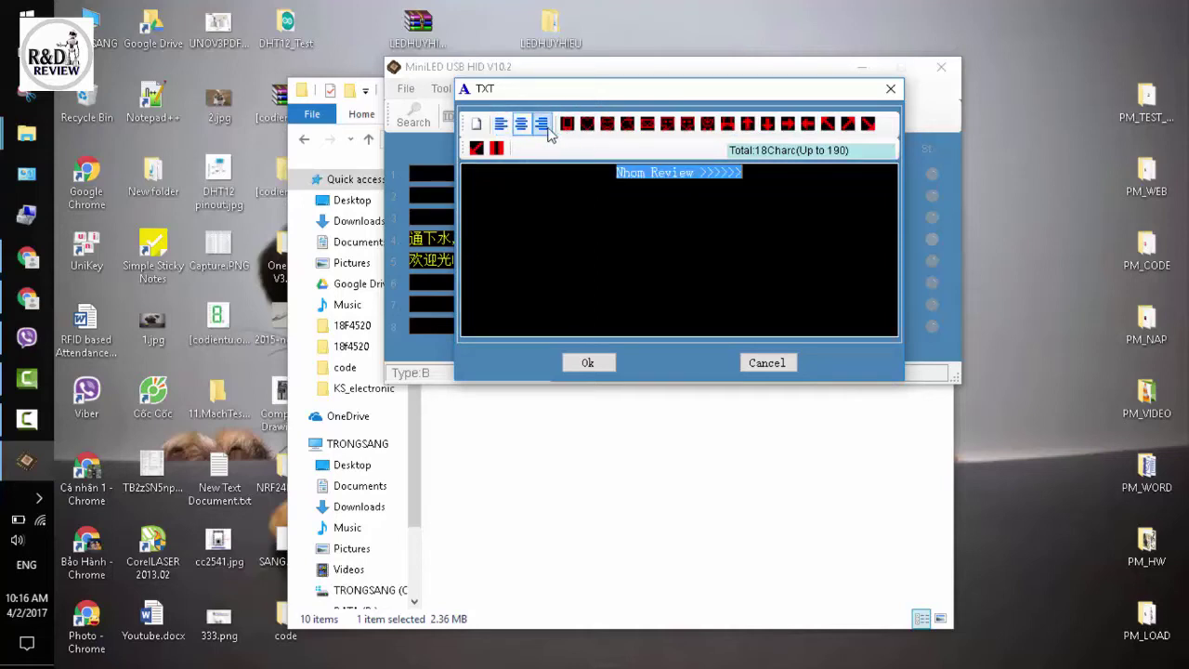
left_click(542, 125)
left_click(521, 124)
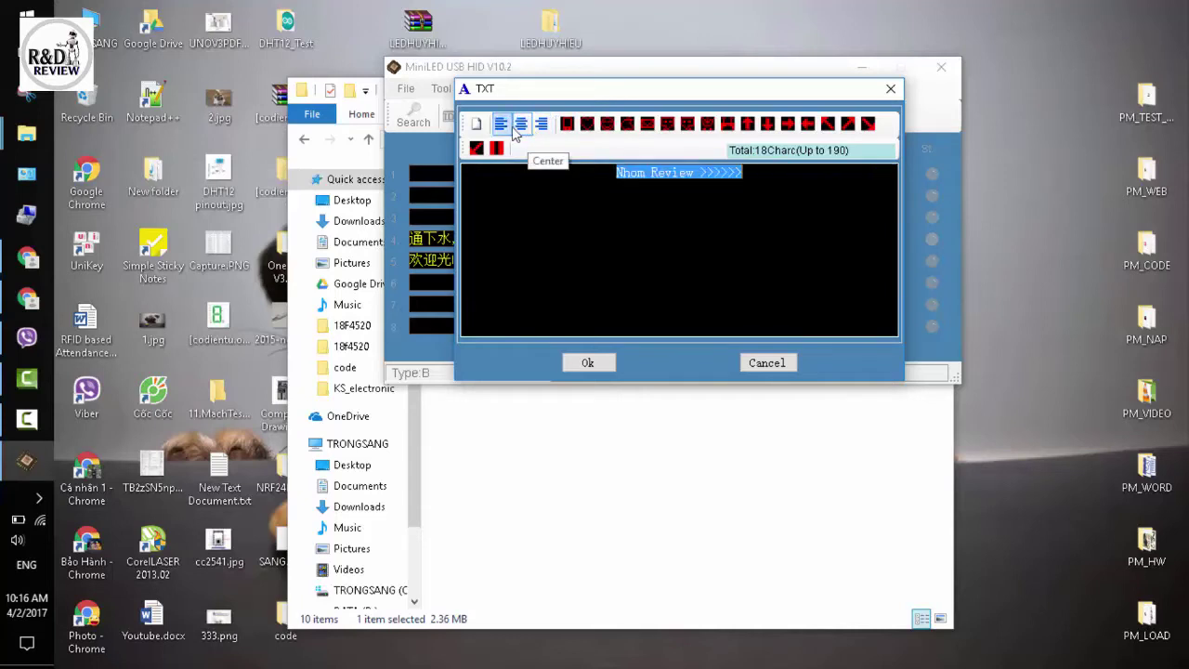
left_click(502, 125)
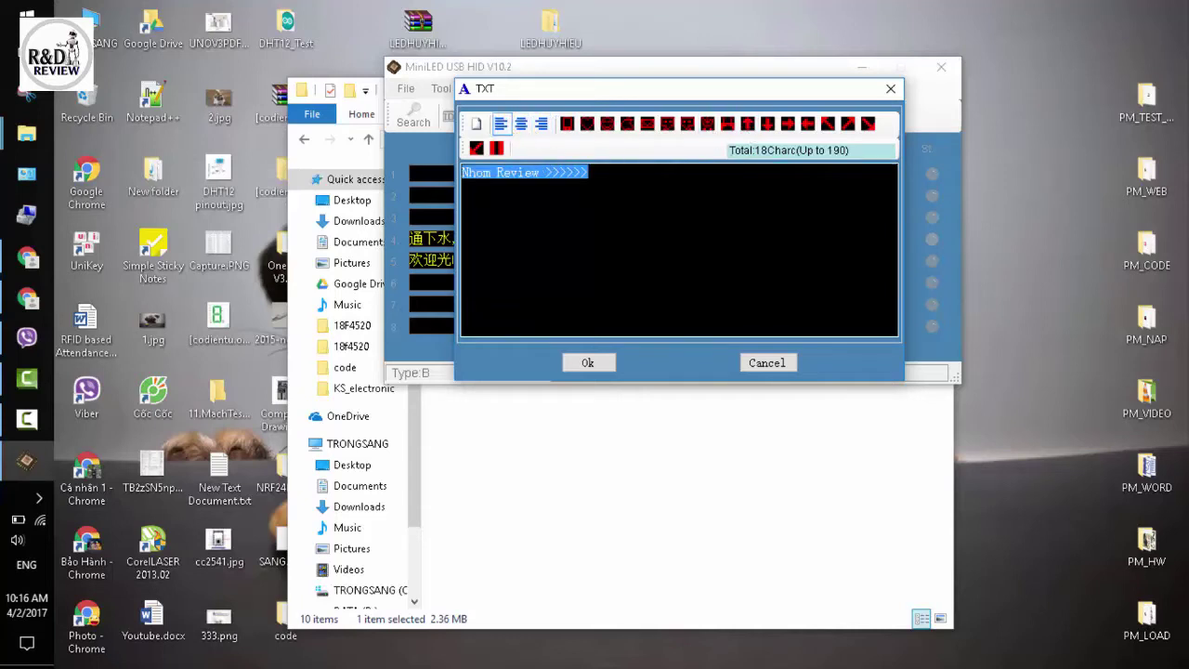
Step: Append a row of heart symbols after the text and confirm line 1
left_click(583, 162)
left_click(607, 124)
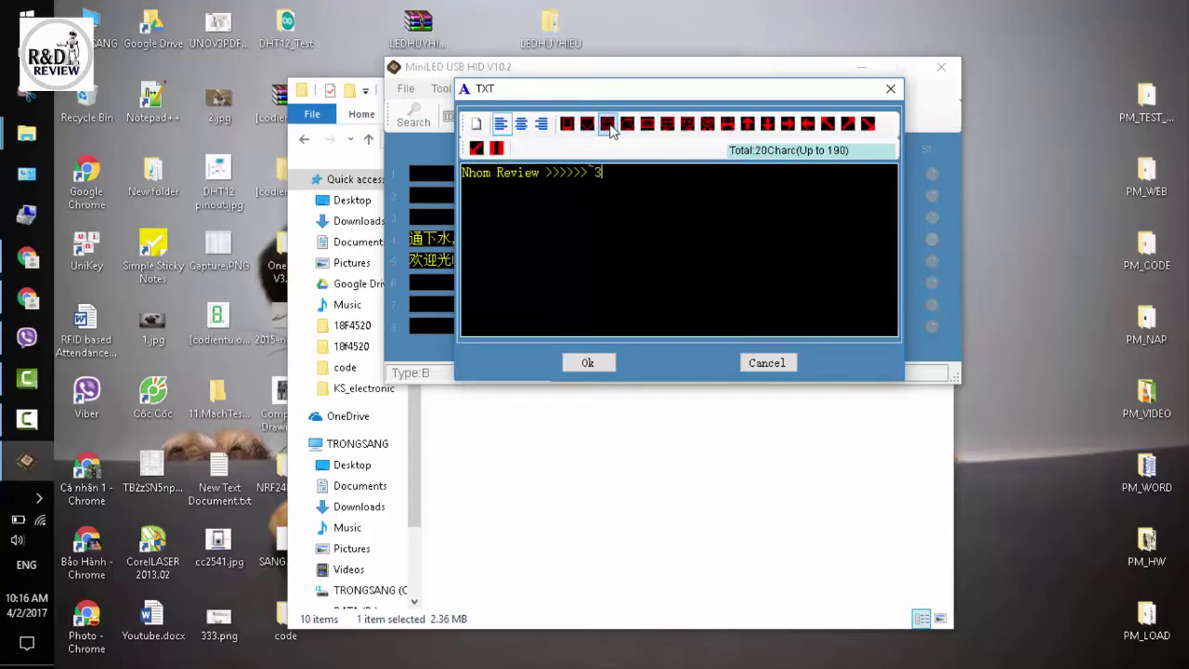
left_click(587, 124)
left_click(587, 124)
left_click(587, 124)
left_click(587, 124)
left_click(587, 124)
left_click(587, 124)
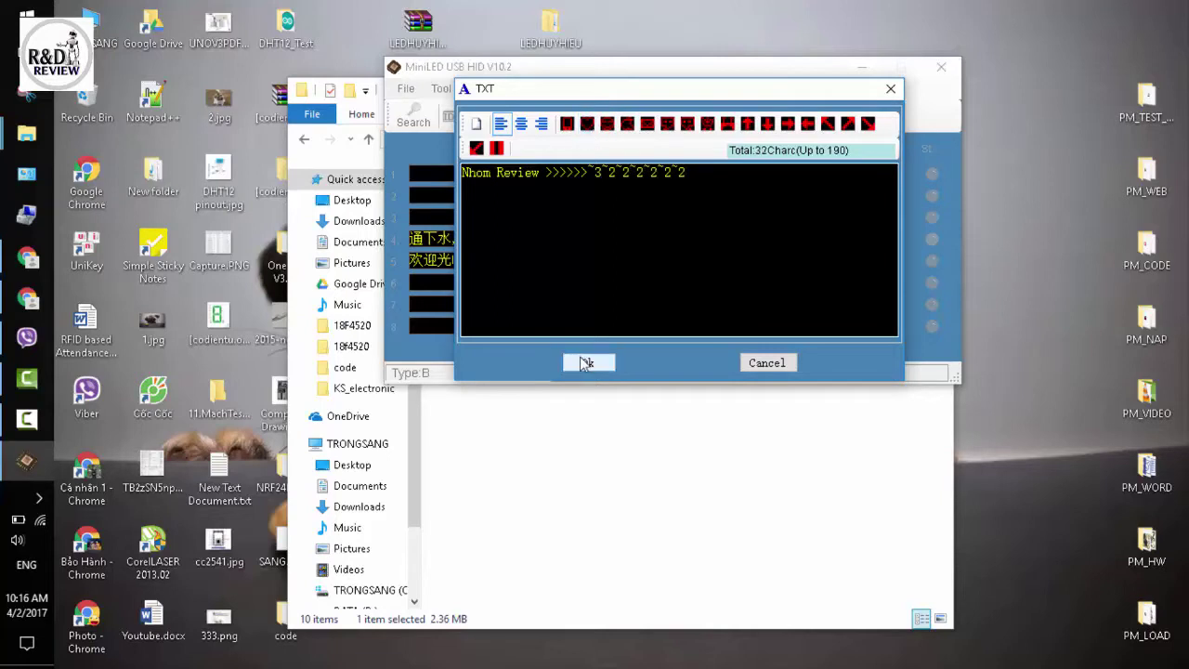
left_click(587, 362)
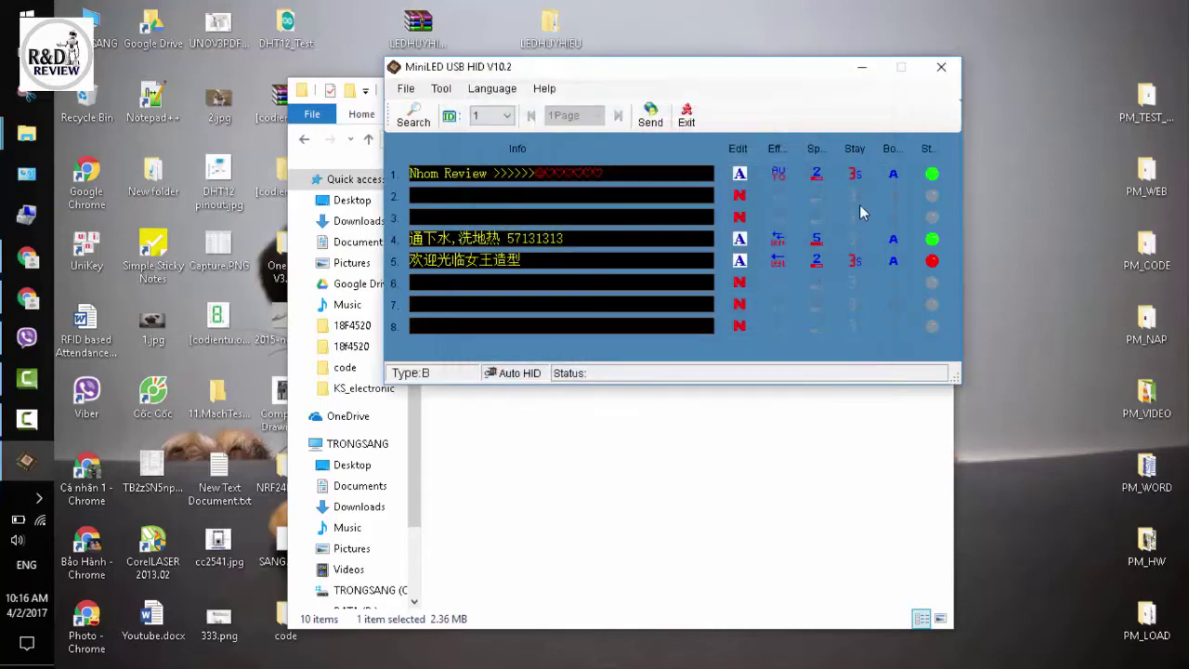
Step: Give line 1 the Continus Right effect and set its speed to 3
left_click(781, 176)
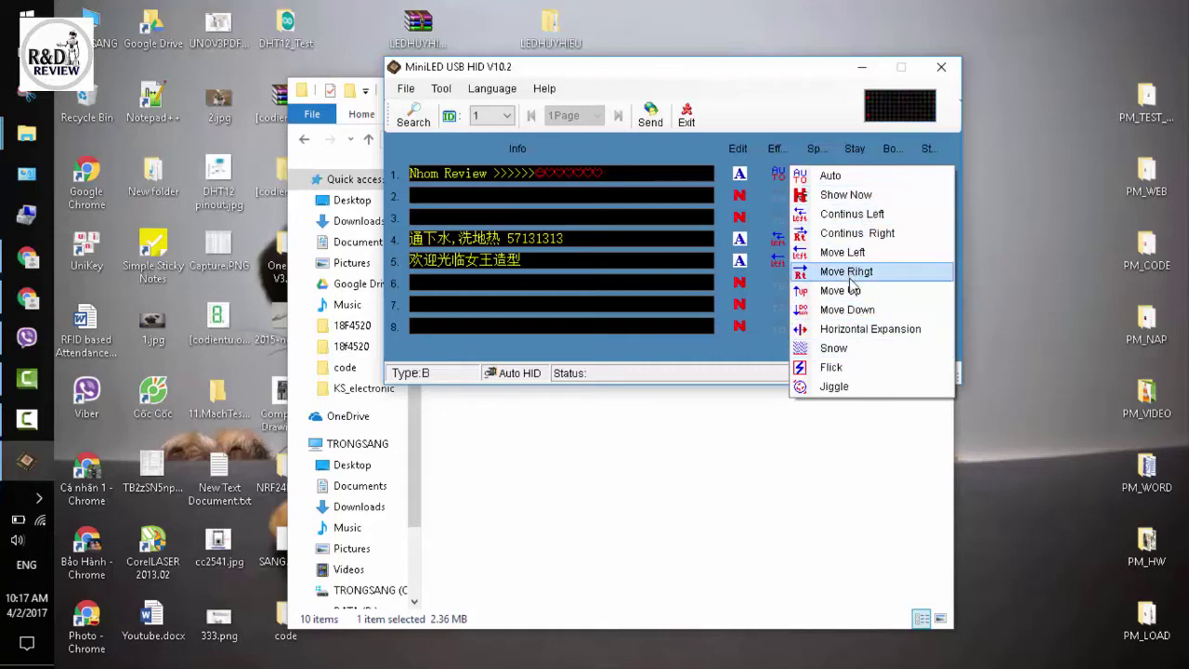
left_click(865, 233)
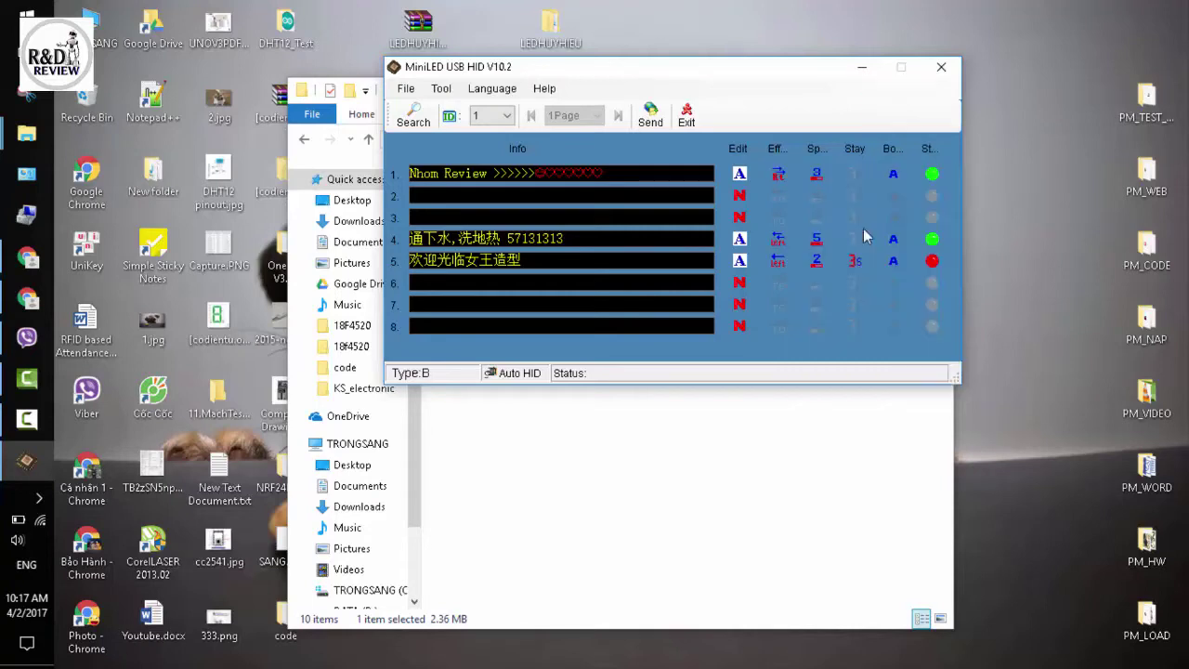
left_click(816, 177)
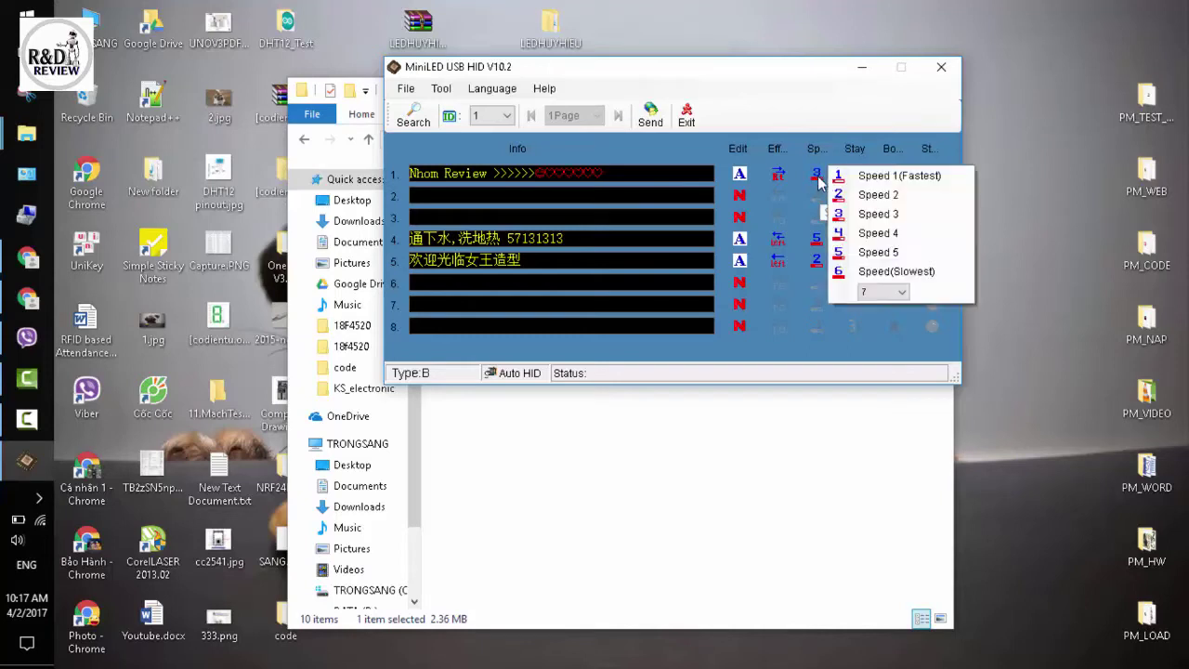
left_click(894, 292)
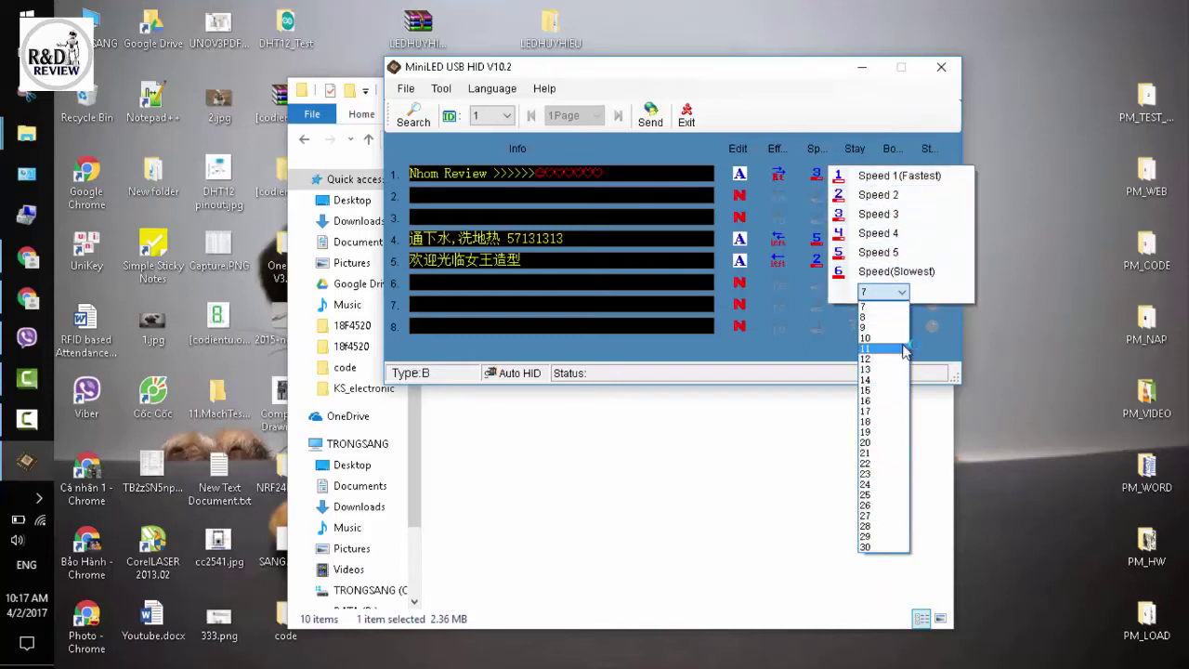
left_click(874, 327)
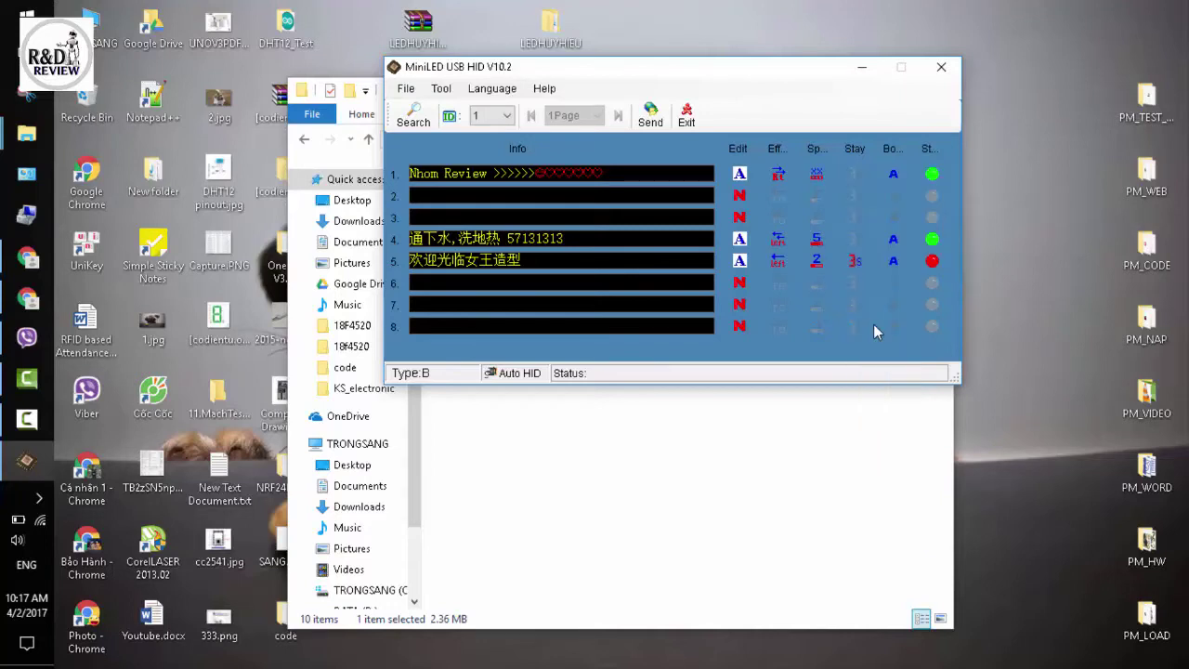
left_click(816, 175)
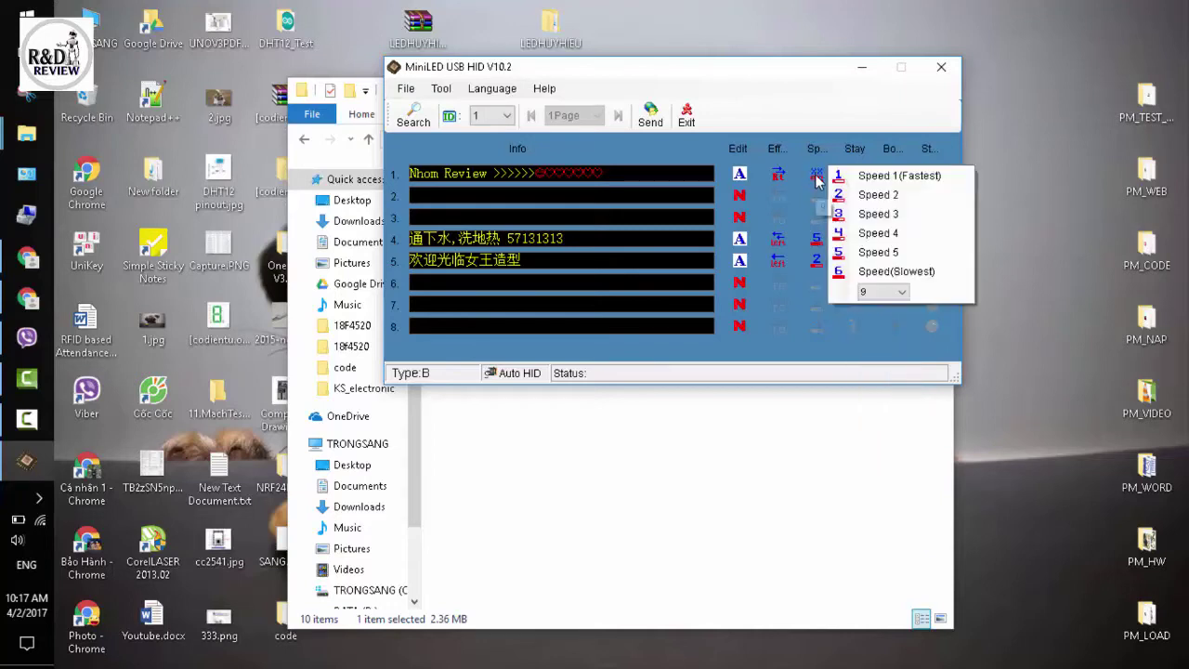
left_click(873, 213)
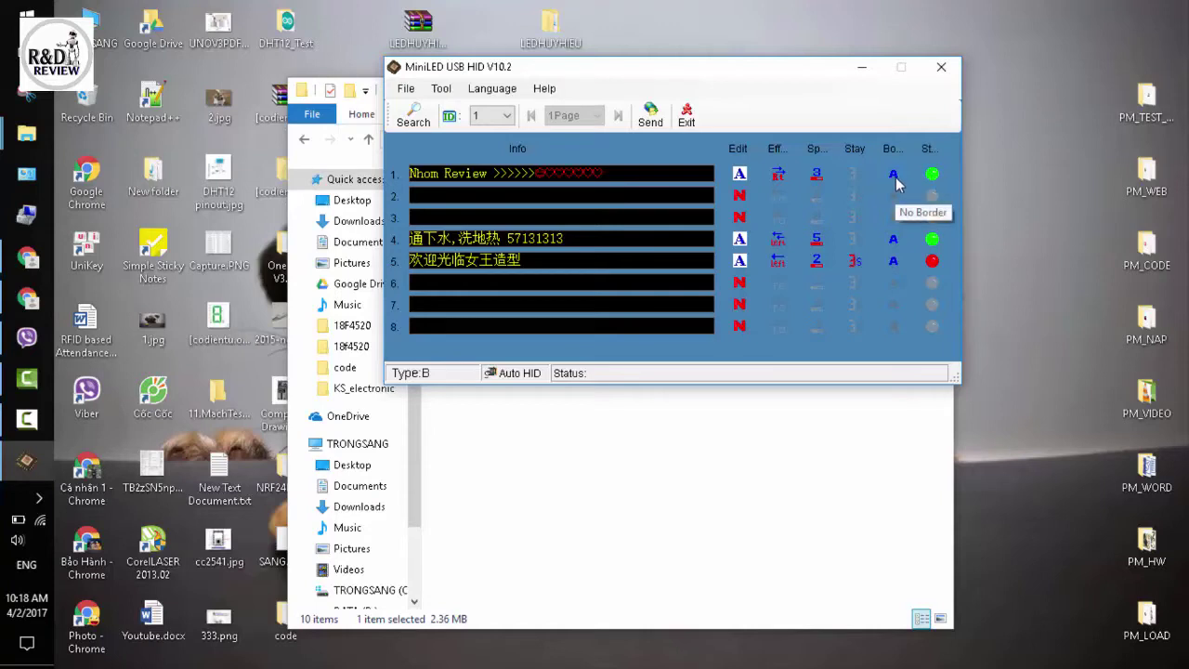
Step: Start an RTF message for line 2 in Arial and type the Youtube: Nhom Review text
left_click(745, 200)
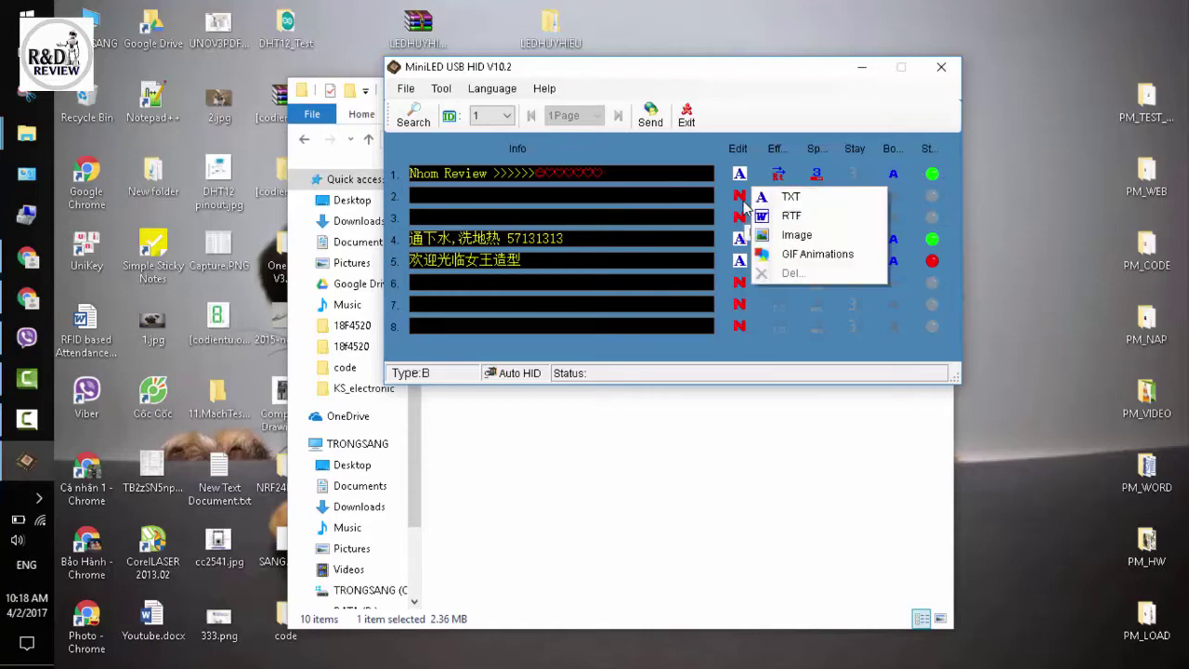
left_click(798, 220)
left_click_drag(740, 186, 852, 67)
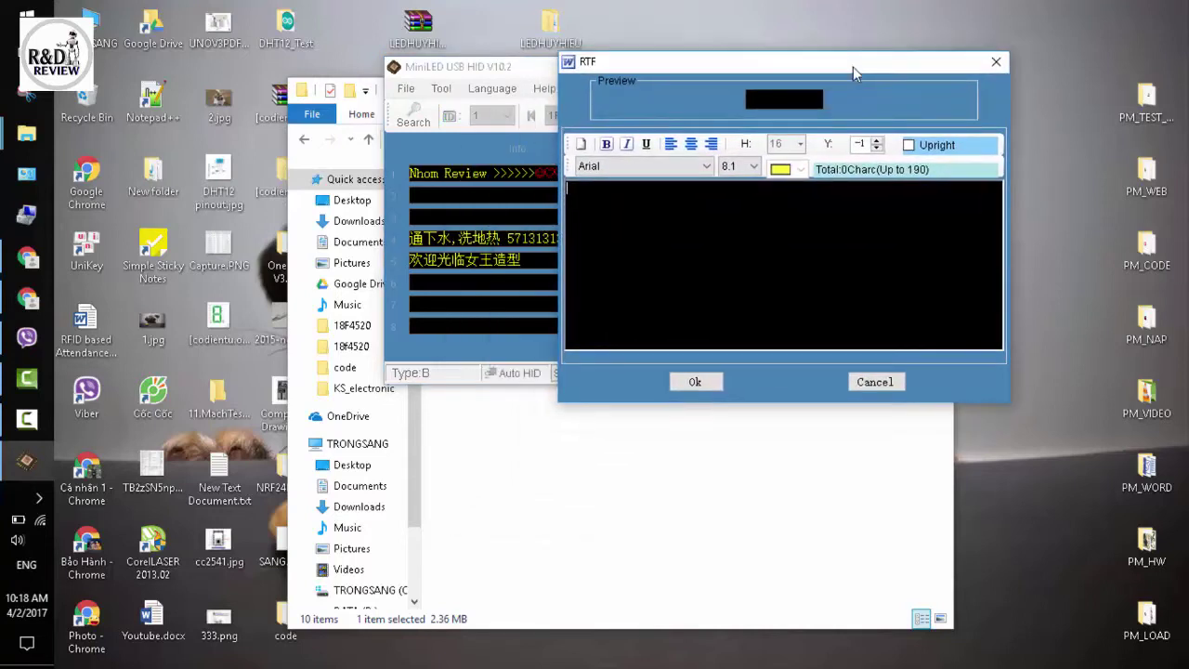
left_click(705, 165)
left_click(631, 176)
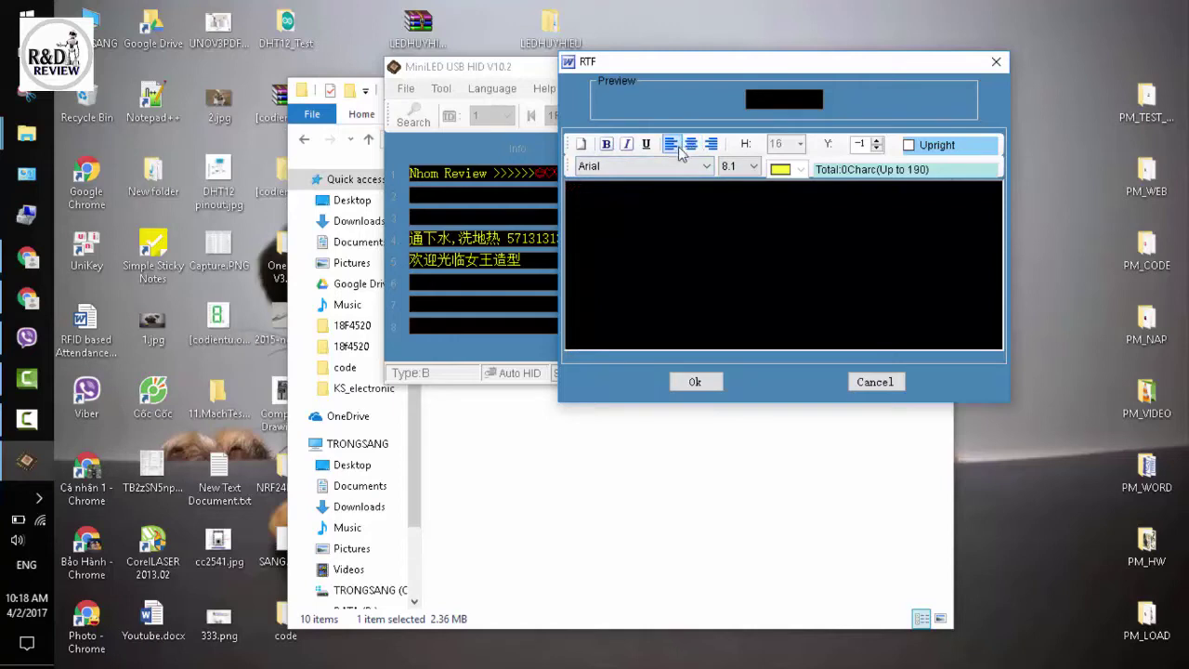
left_click(627, 145)
type("Youtuber")
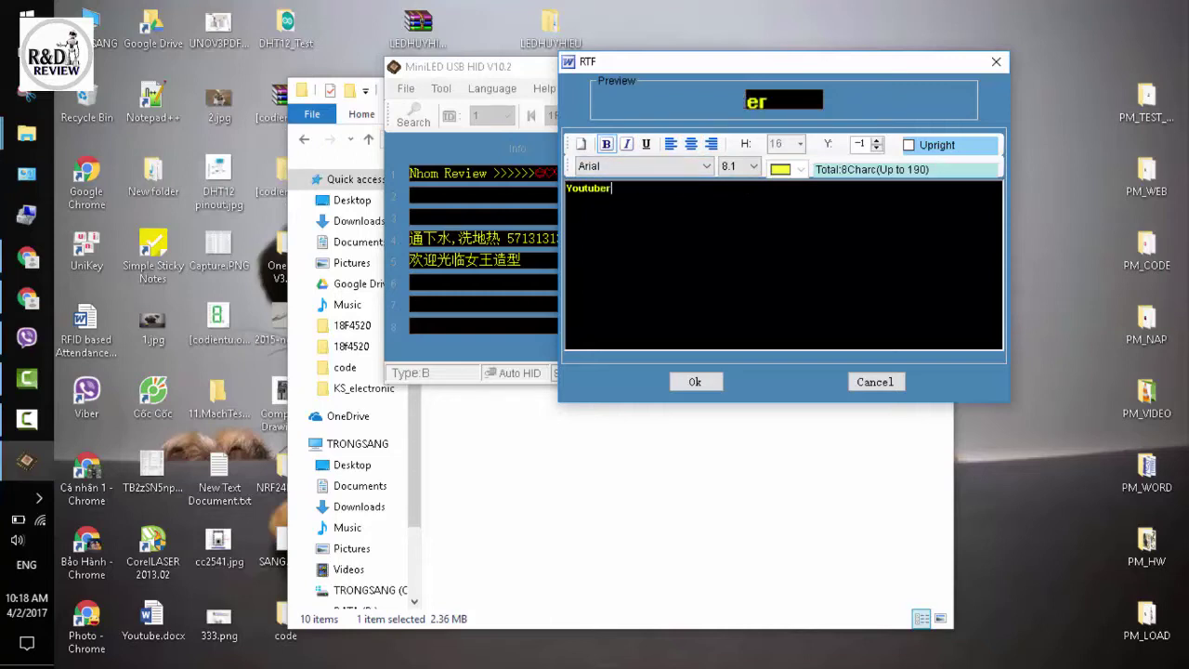
key("BackSpace")
type(": Nh")
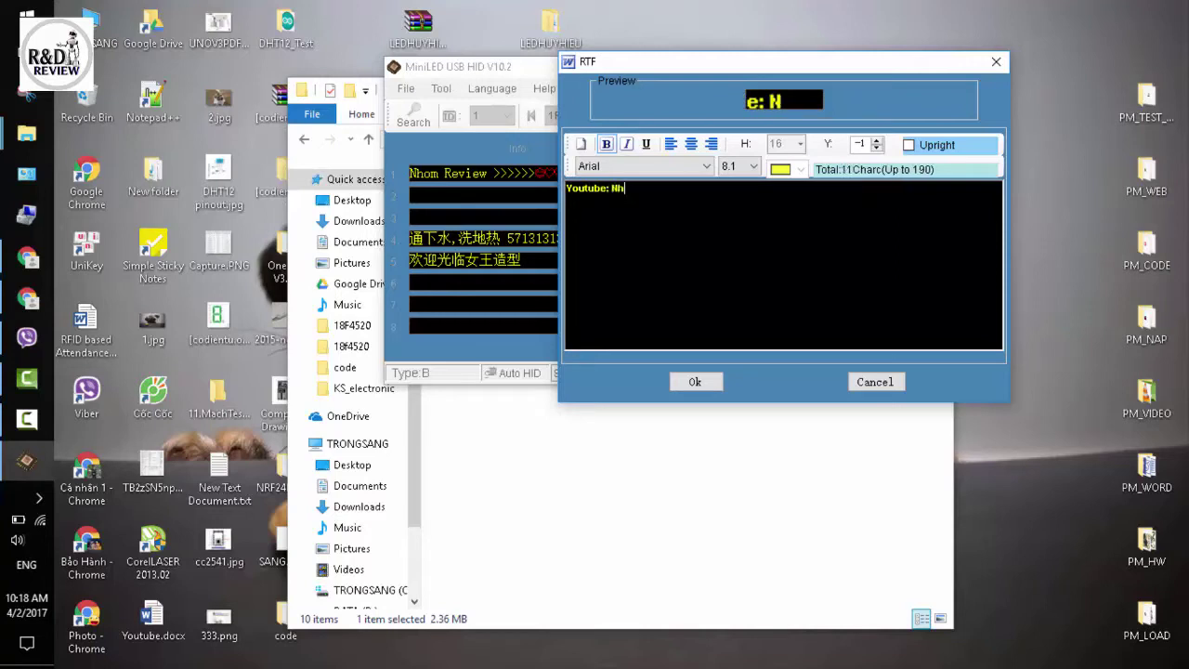
type("om Review")
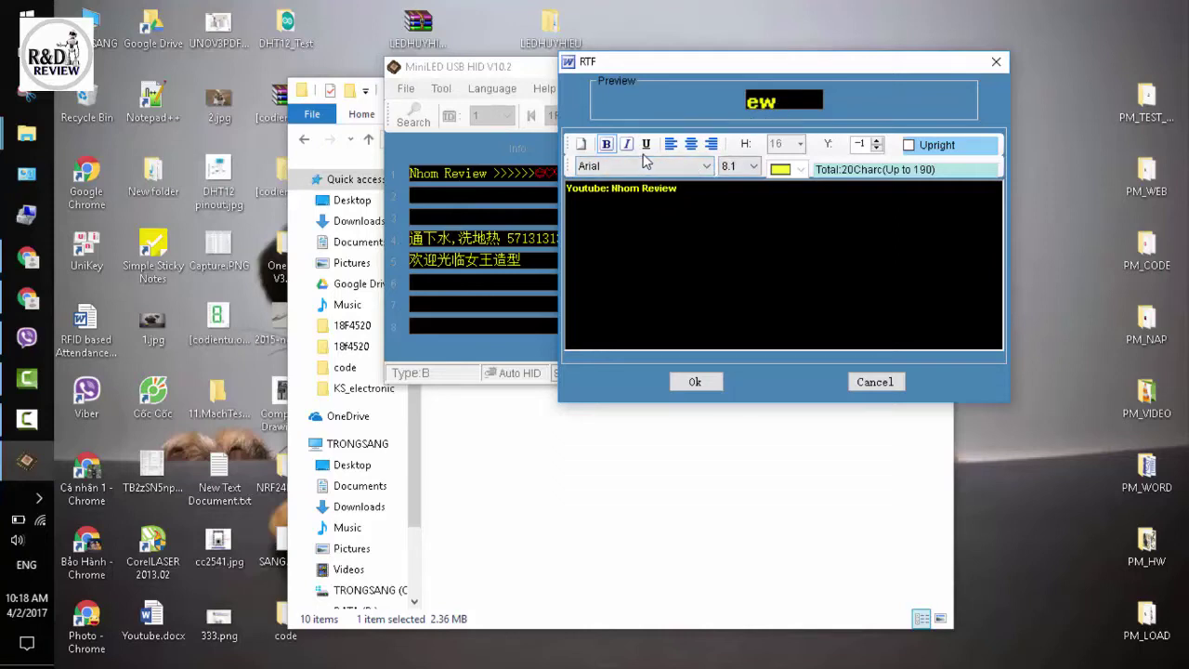
Step: Select the whole line and adjust its vertical offset to Y -3
key("ctrl+a")
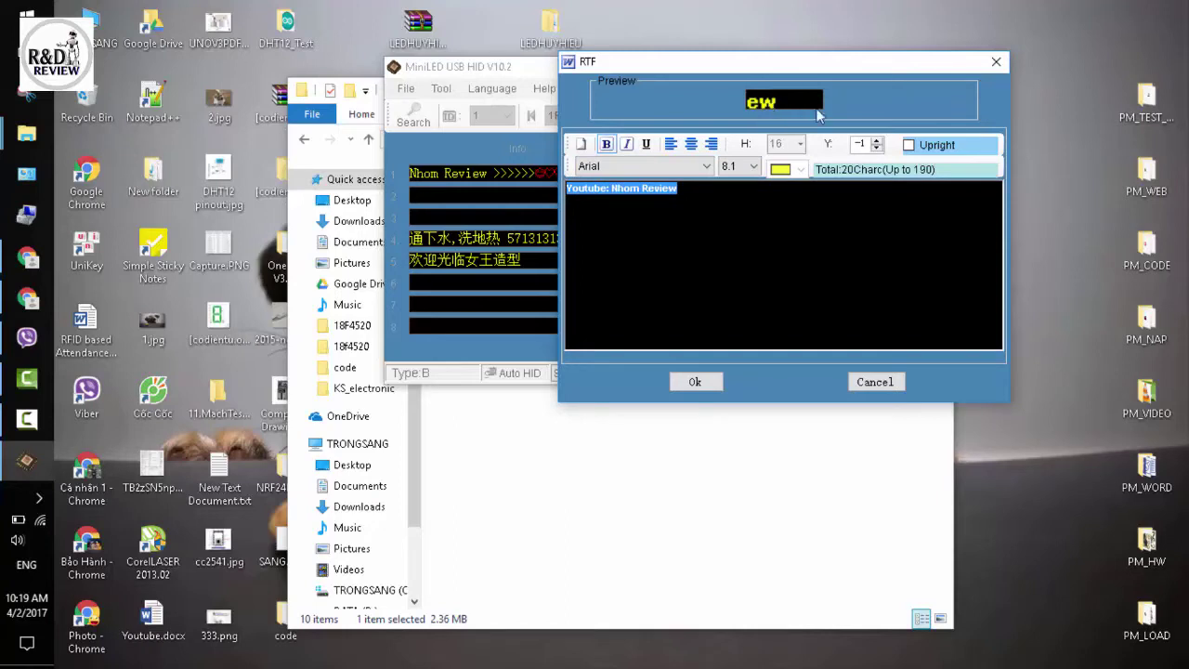
left_click(876, 149)
left_click(878, 150)
left_click(876, 140)
Step: Save row 2's text and set it to Continus Left at speed 2
left_click(688, 381)
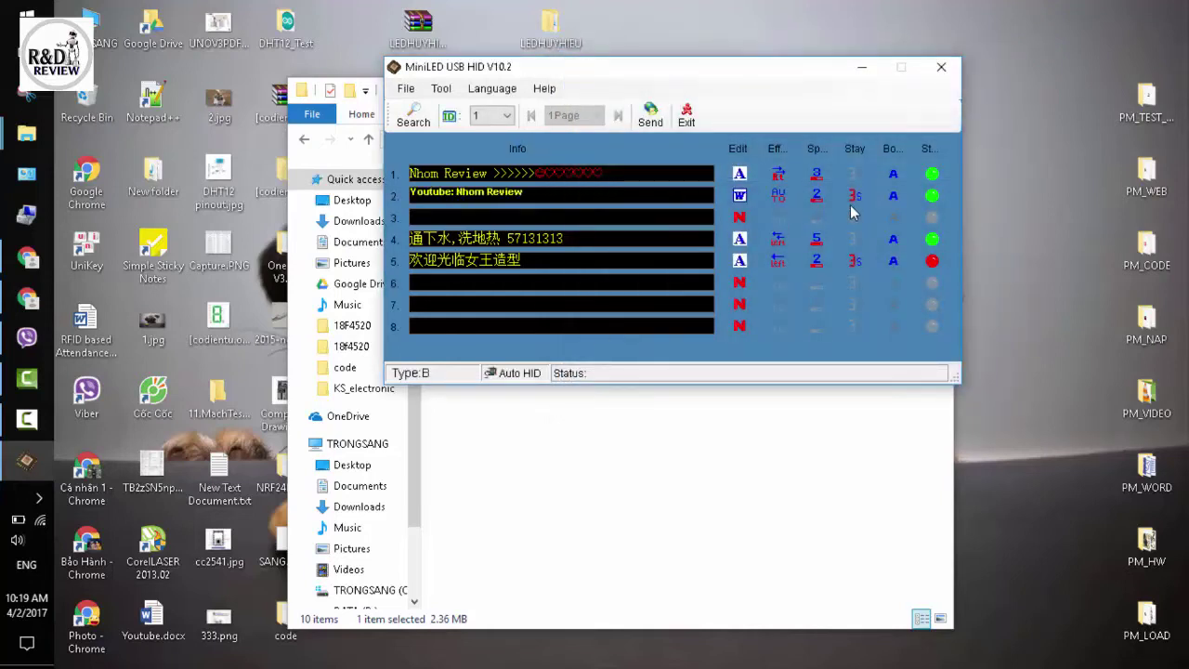
left_click(781, 194)
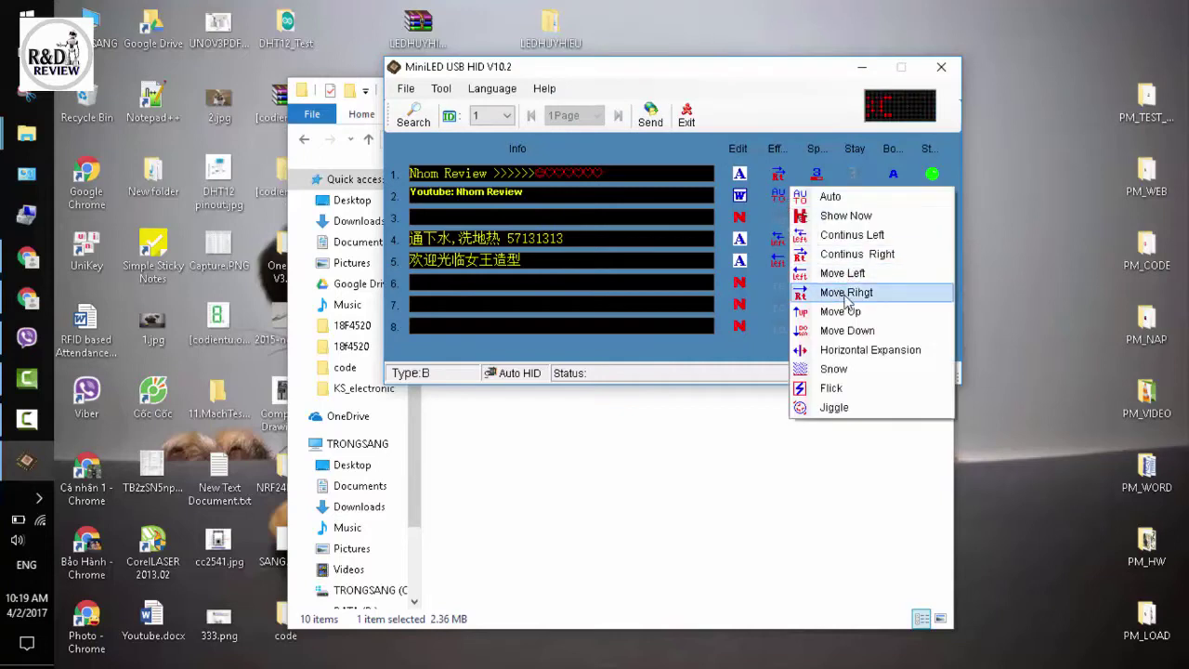
left_click(845, 293)
left_click(785, 204)
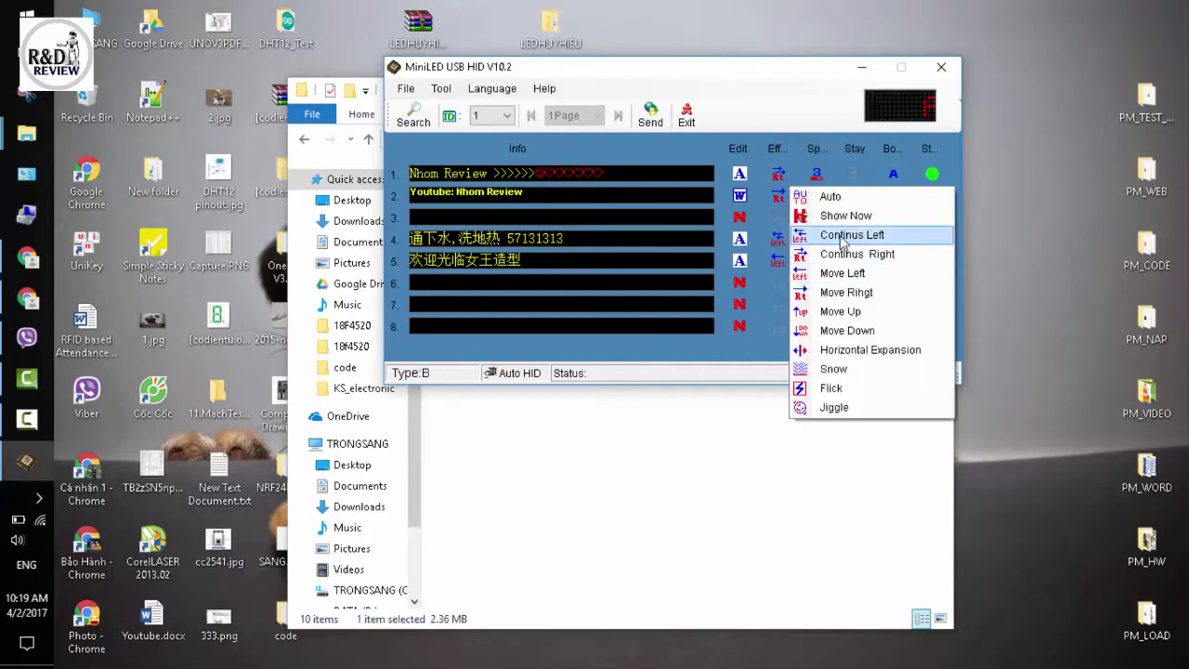
left_click(840, 234)
left_click(818, 197)
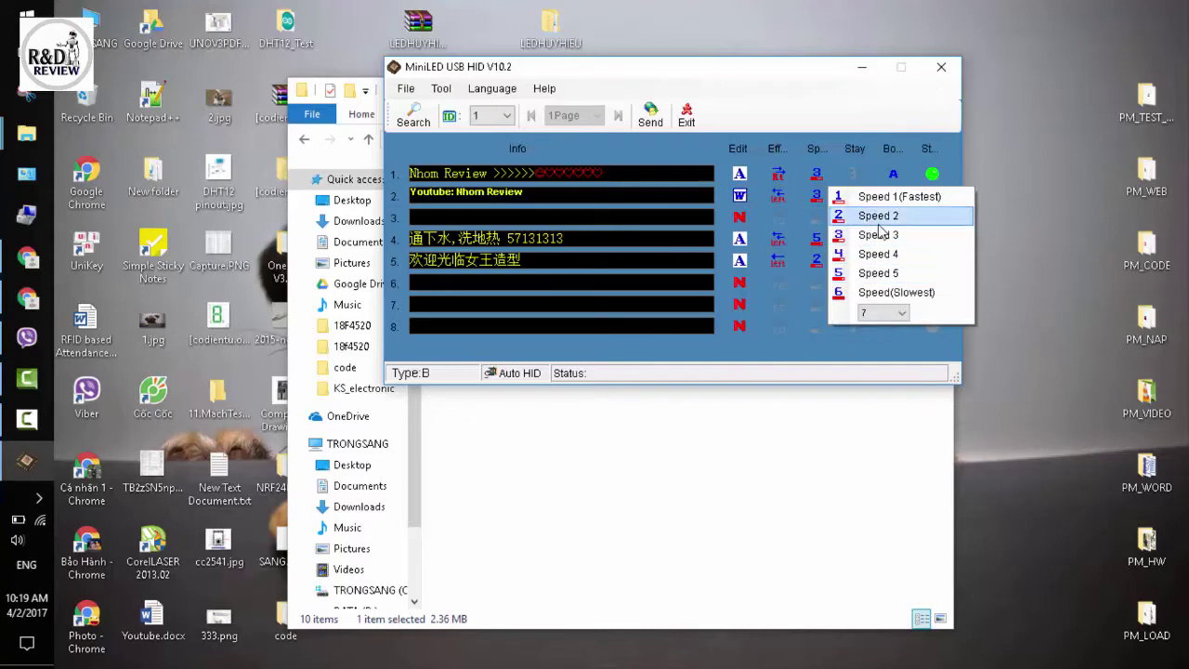
left_click(880, 221)
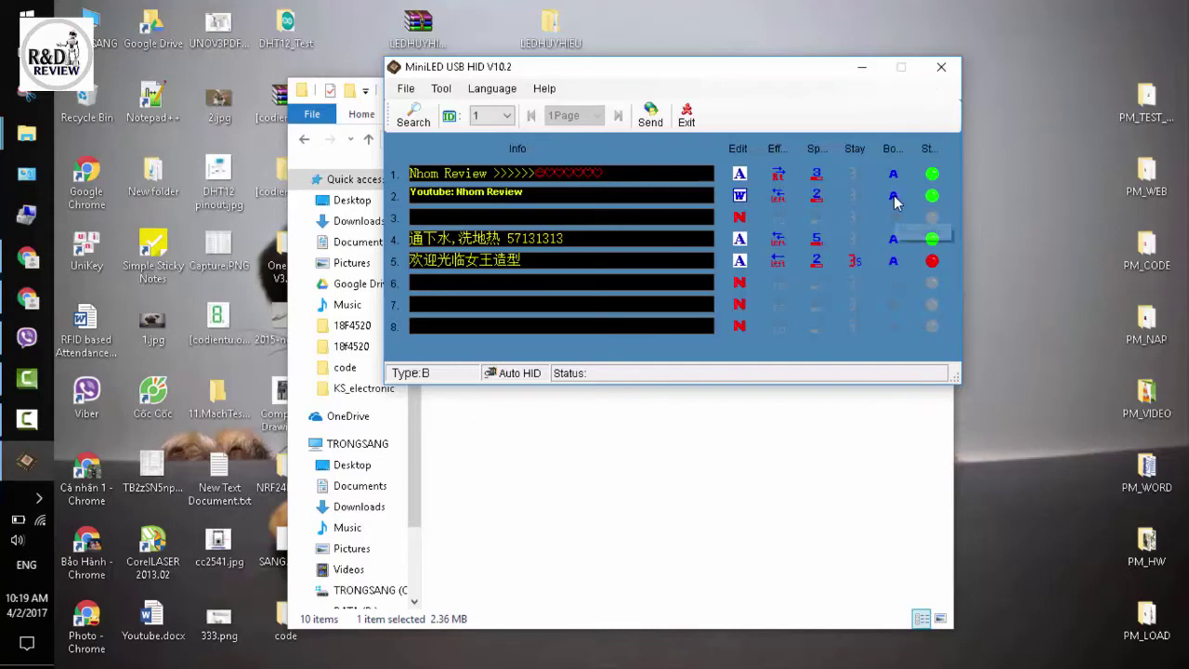
left_click(743, 216)
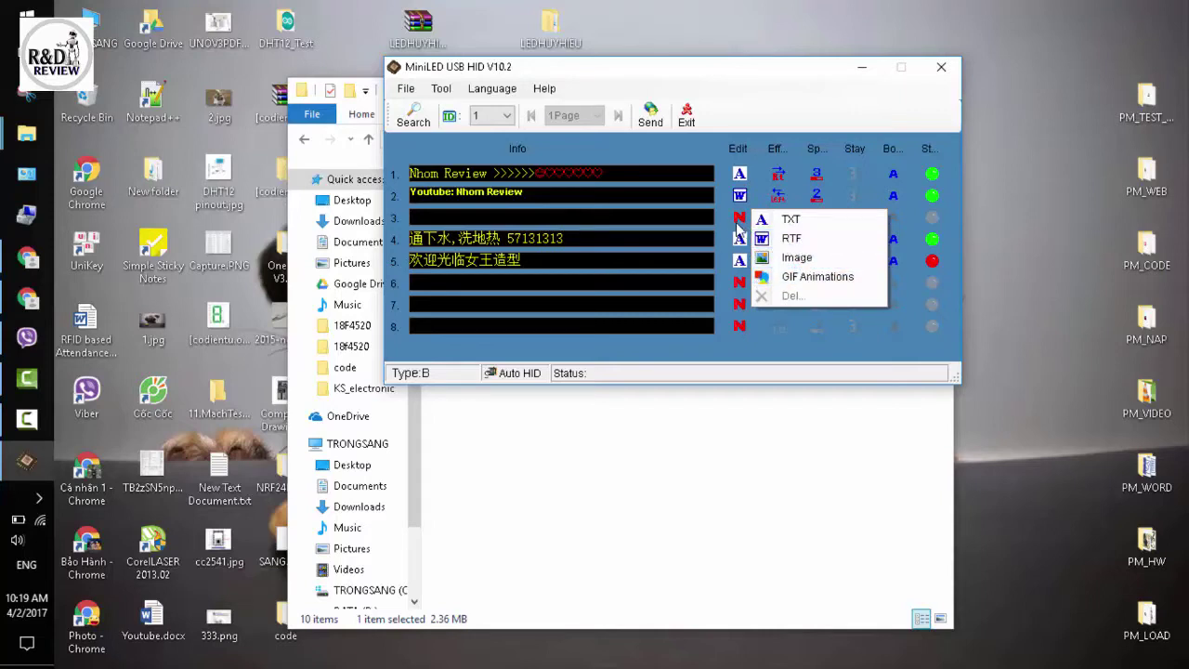
Step: Enter 17K3-2299 as row 3's TXT message, framed with arrow symbols, centred, and save it
left_click(796, 224)
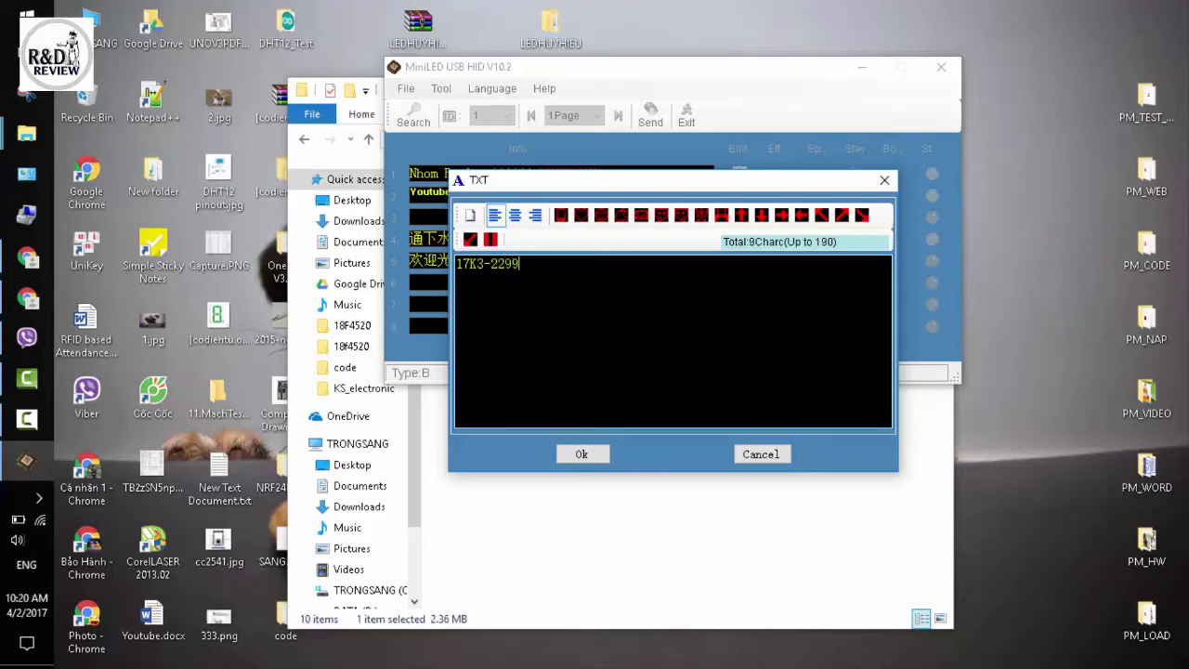
double_click(472, 262)
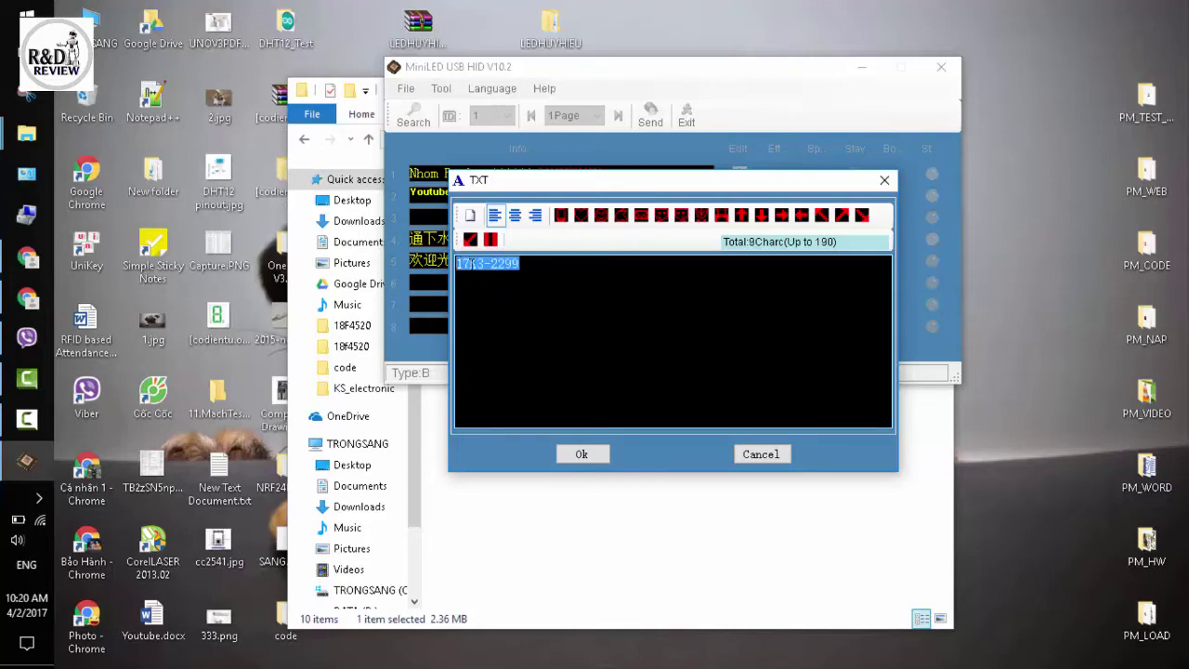
left_click(457, 263)
left_click(801, 215)
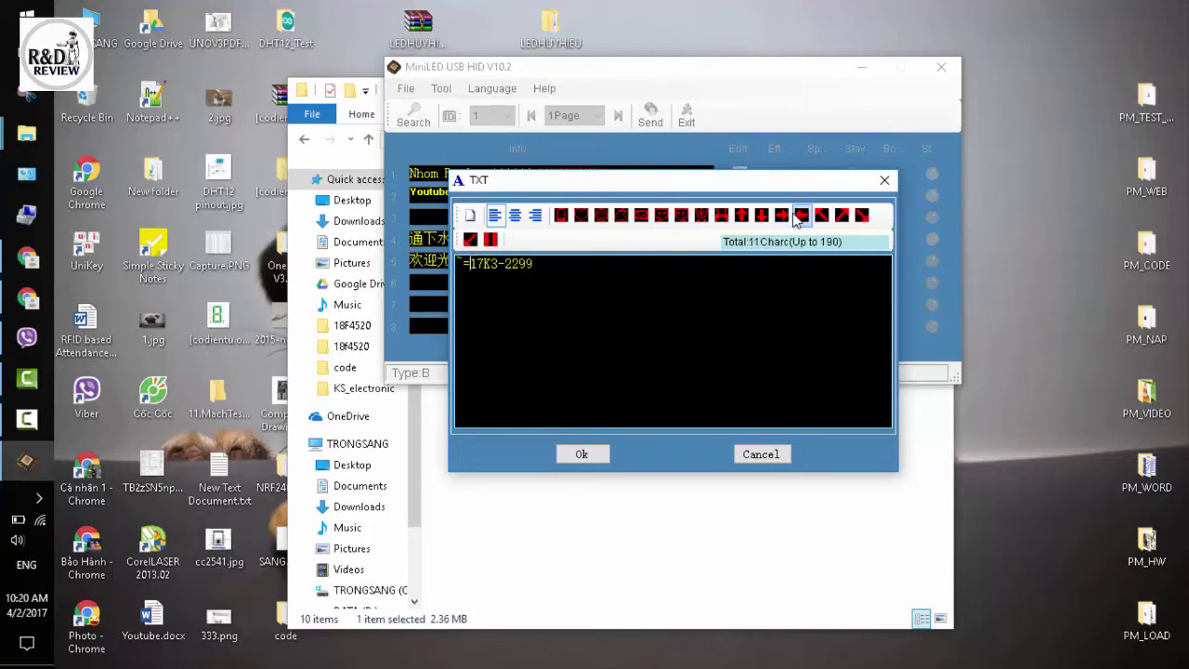
left_click(801, 216)
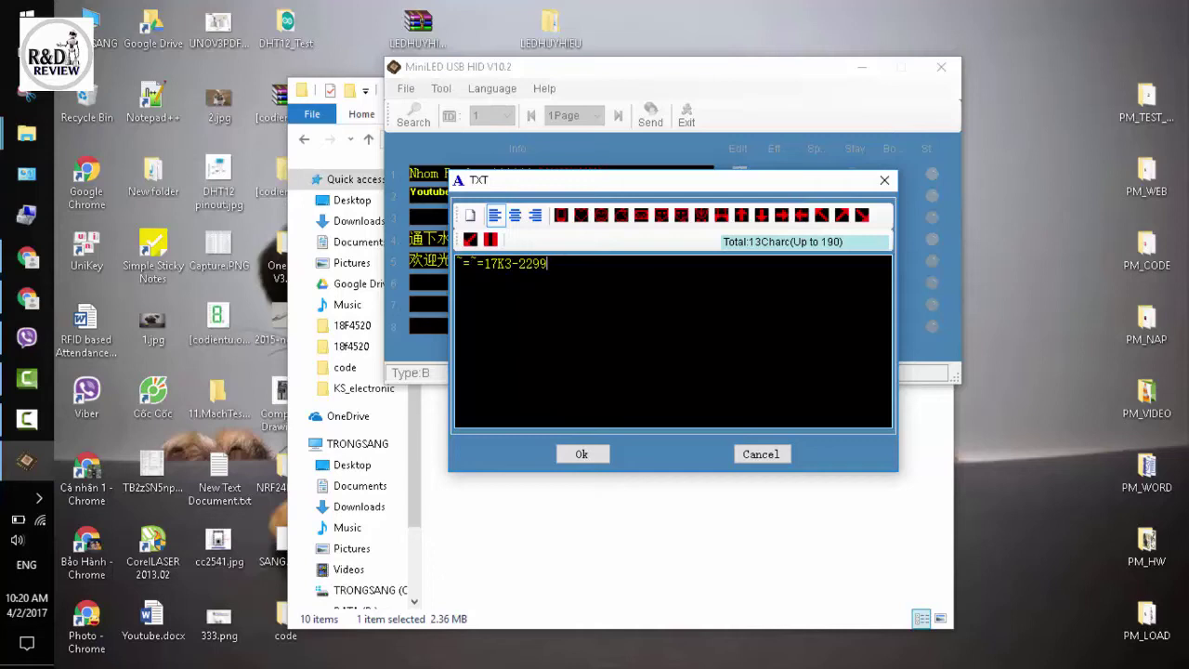
left_click(800, 216)
left_click(515, 216)
left_click(582, 454)
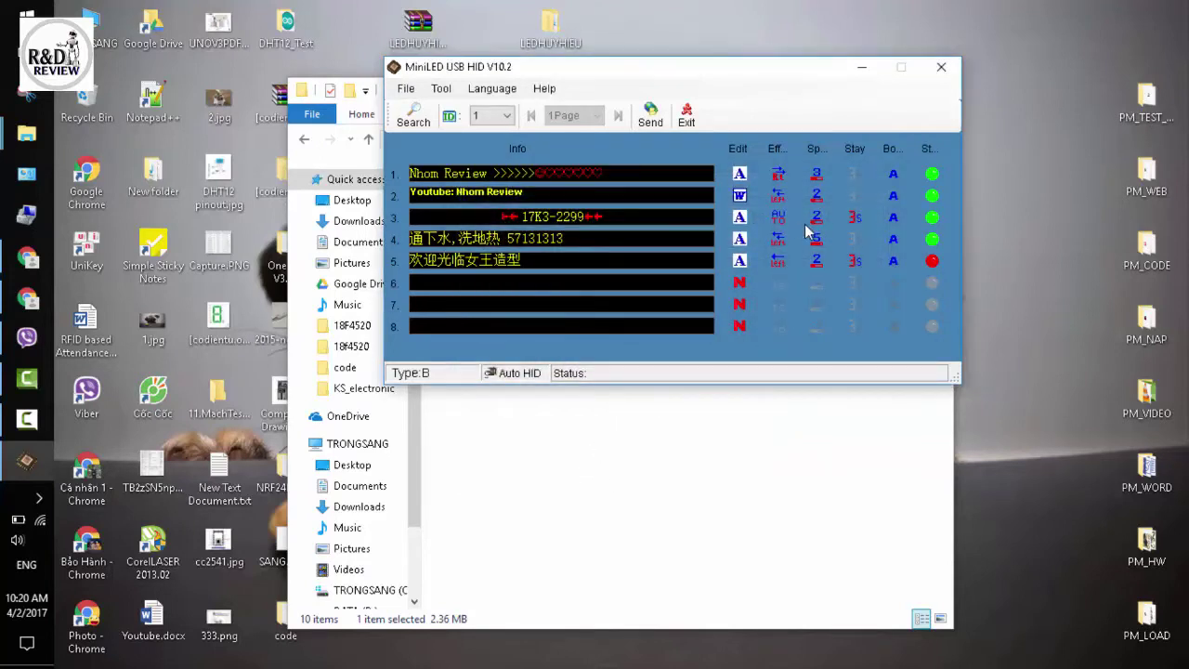
Step: Reopen row 3's TXT editor, replace the text with 17_K3, centre it and save
left_click(739, 216)
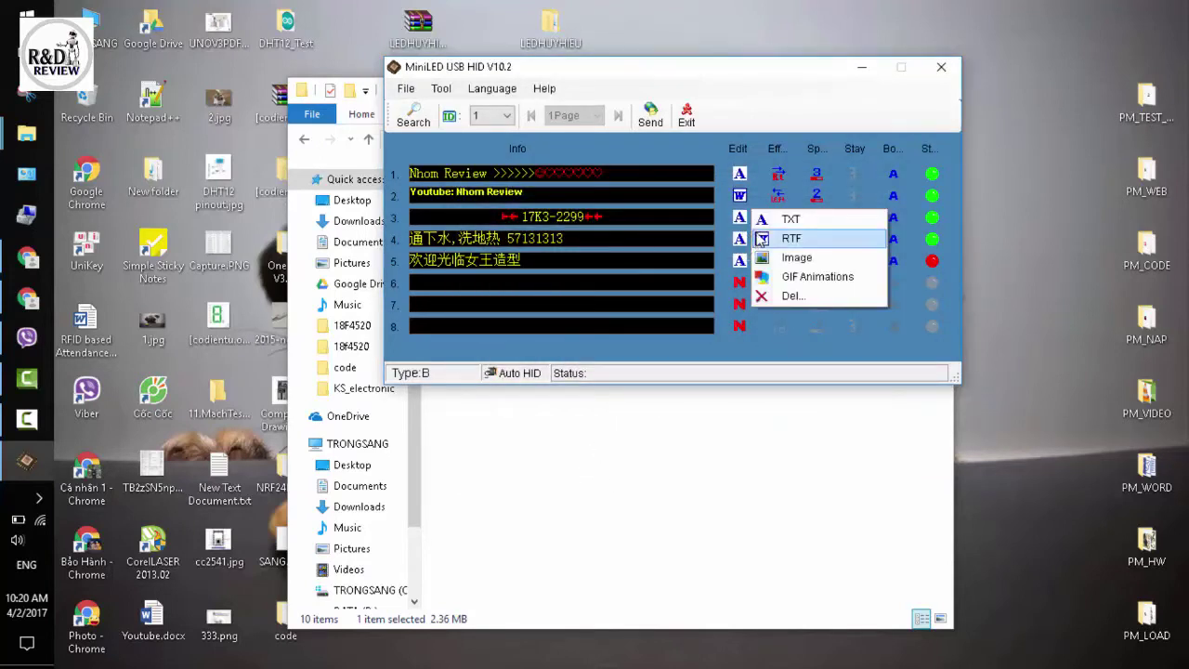
left_click(840, 221)
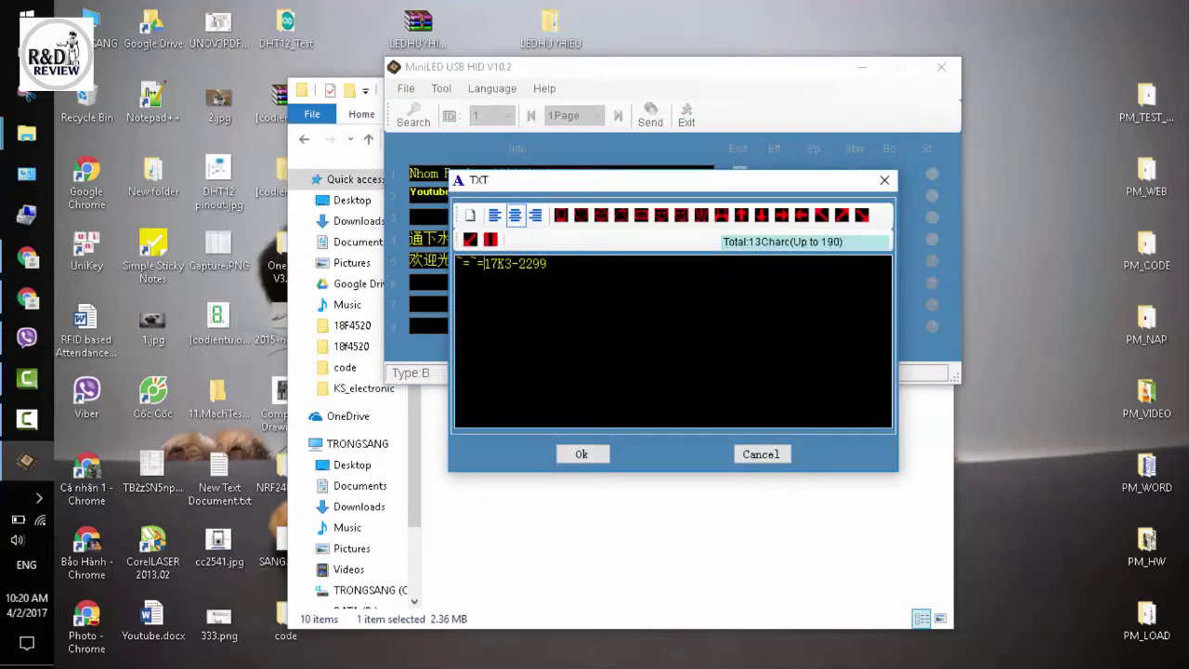
key("BackSpace")
key("BackSpace")
key("BackSpace")
key("BackSpace")
key("BackSpace")
key("BackSpace")
key("BackSpace")
key("BackSpace")
key("BackSpace")
key("BackSpace")
key("BackSpace")
key("BackSpace")
key("BackSpace")
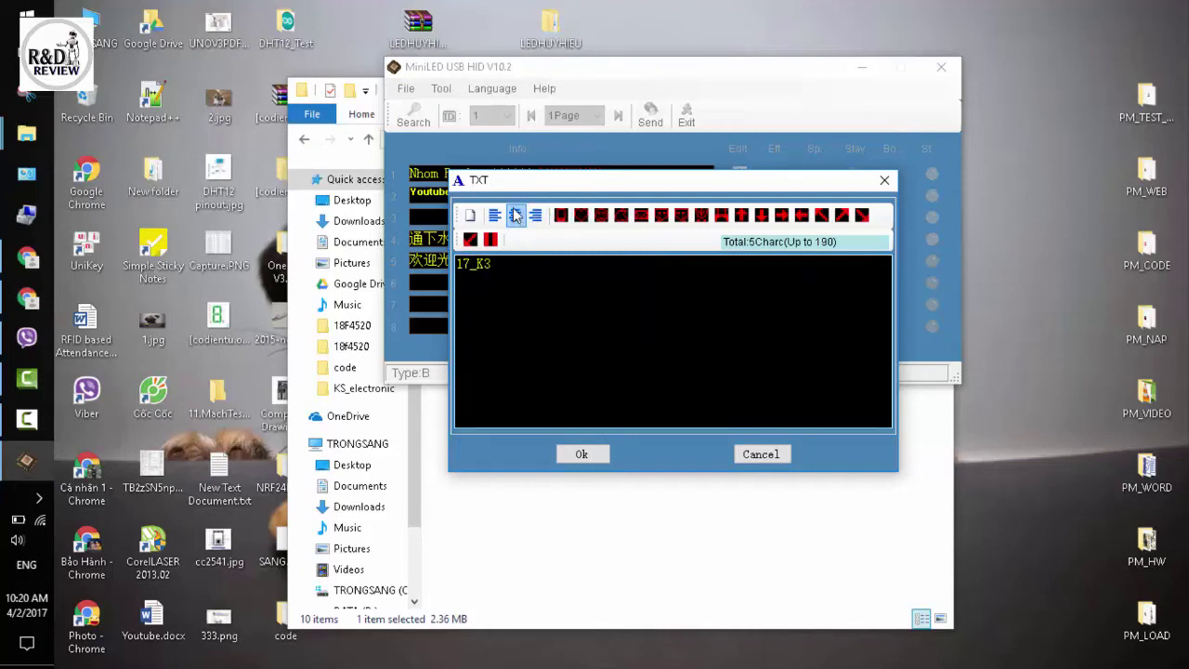
double_click(484, 256)
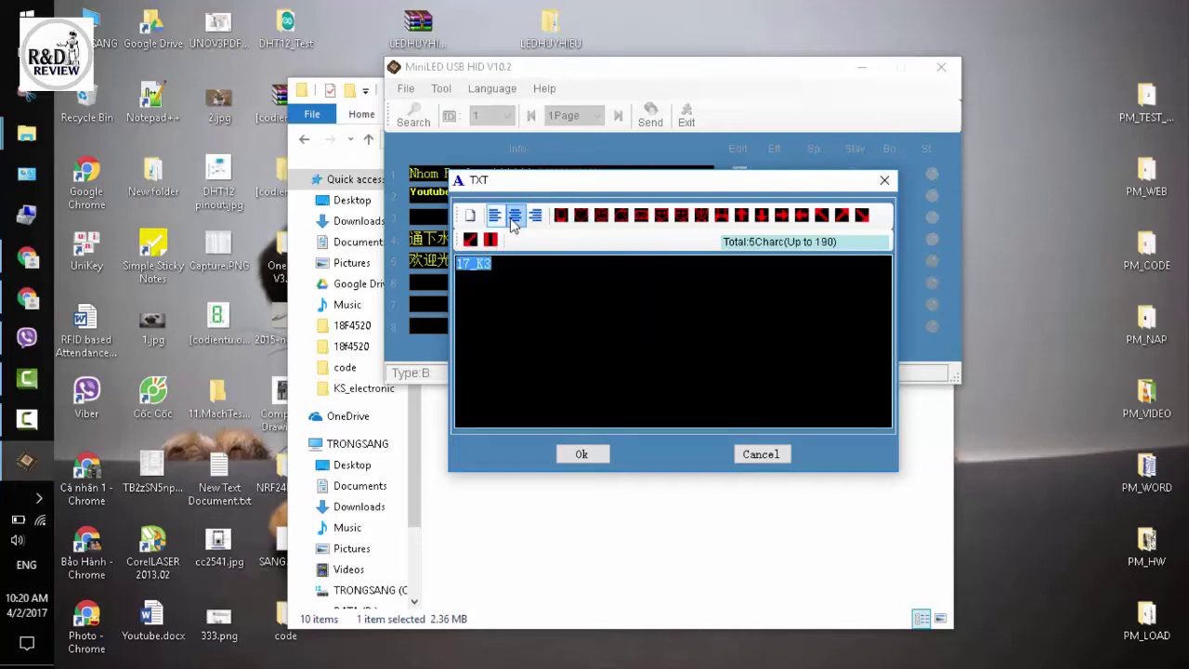
left_click(515, 214)
left_click(582, 453)
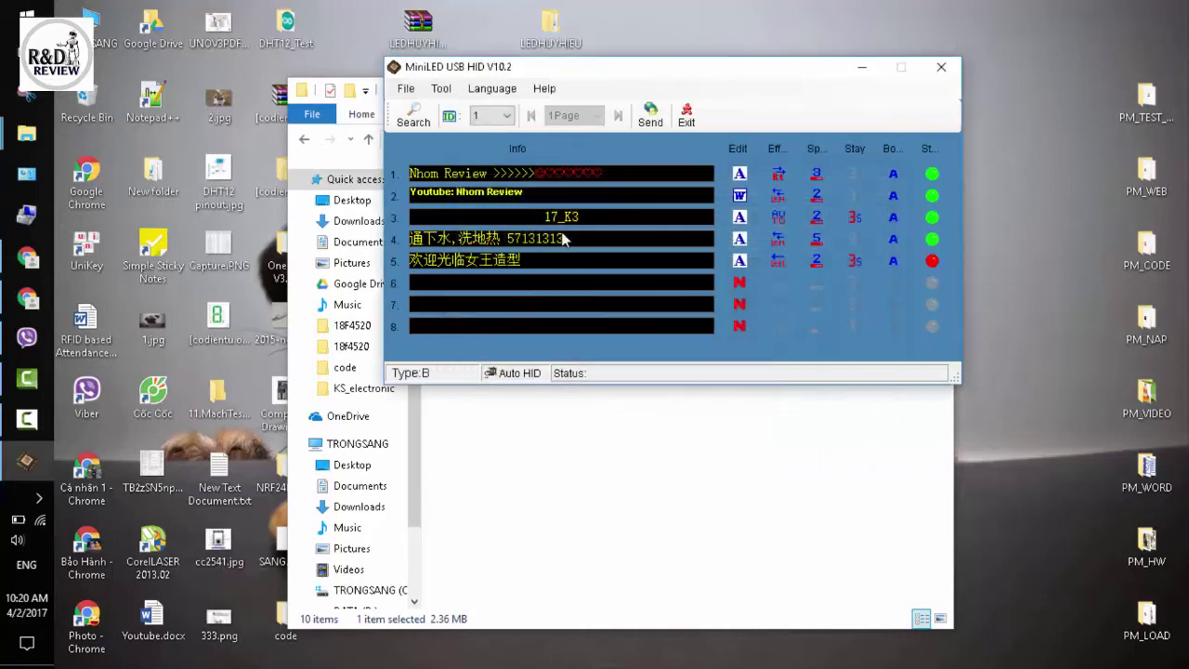
left_click(784, 219)
Step: Set row 3 to Horizontal Expansion, speed 5 and 5 s stay, then send all eight messages
left_click(835, 376)
left_click(816, 217)
left_click(880, 295)
left_click(854, 219)
left_click(905, 316)
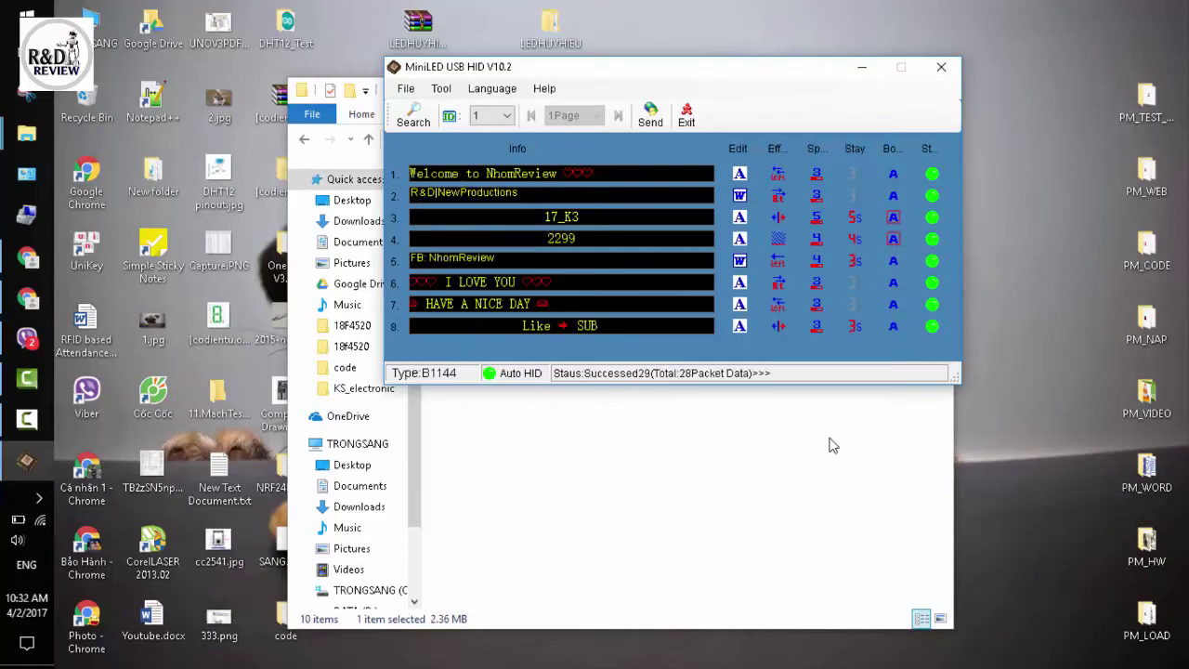
left_click_drag(734, 73, 744, 66)
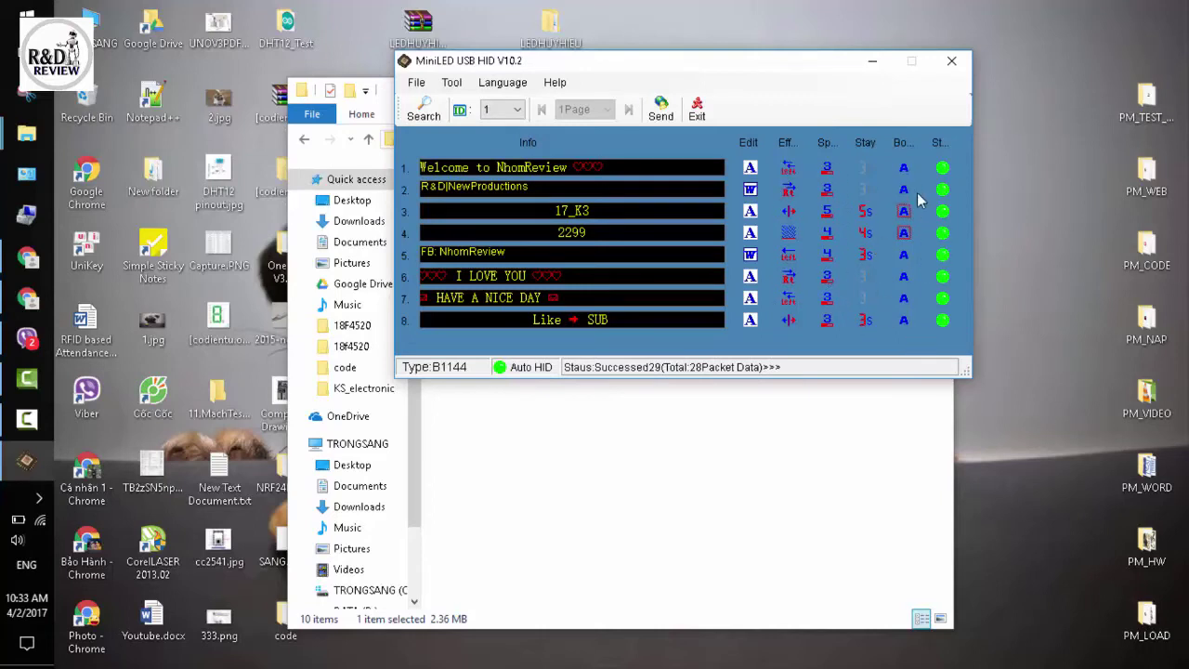
left_click(660, 109)
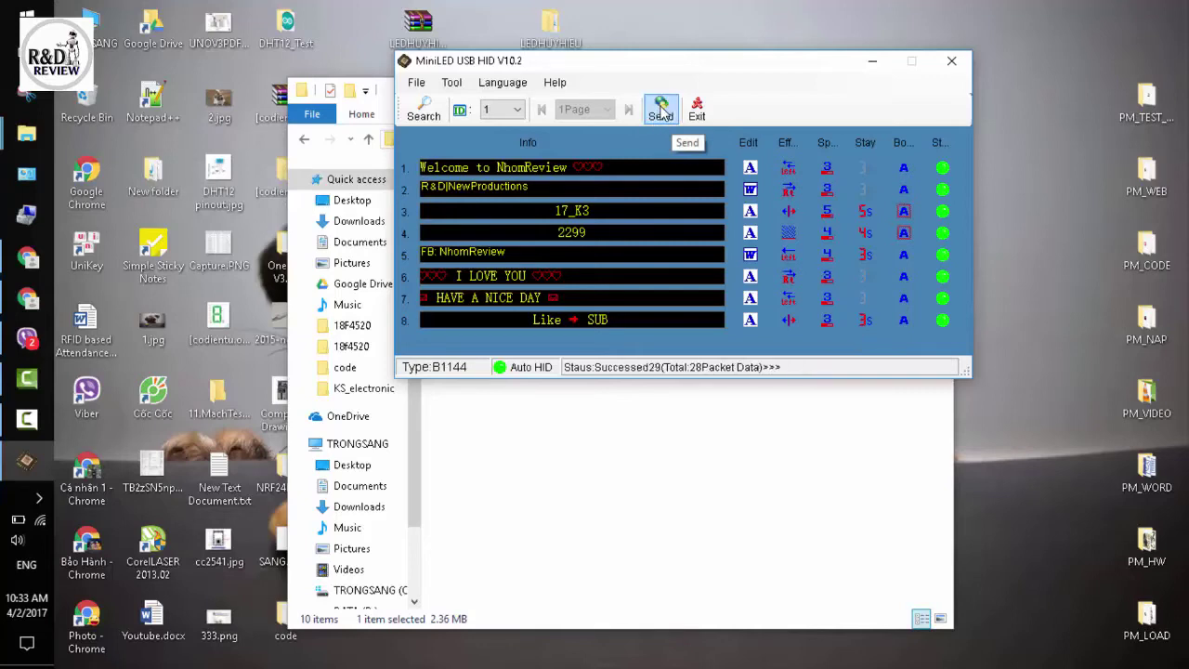